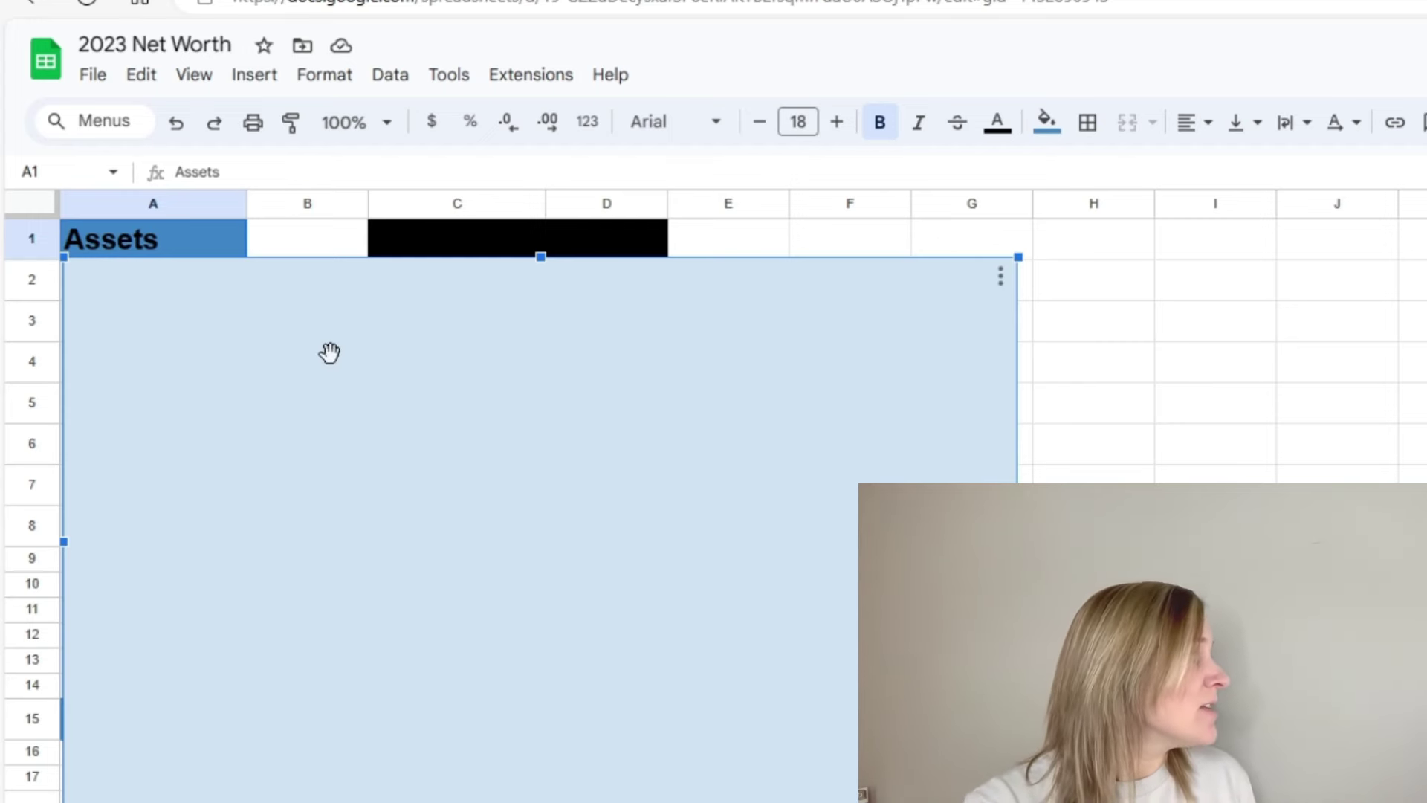
- Slide the covering shape down to reveal K Retirement at 45481 and select that value
drag(327, 353, 322, 404)
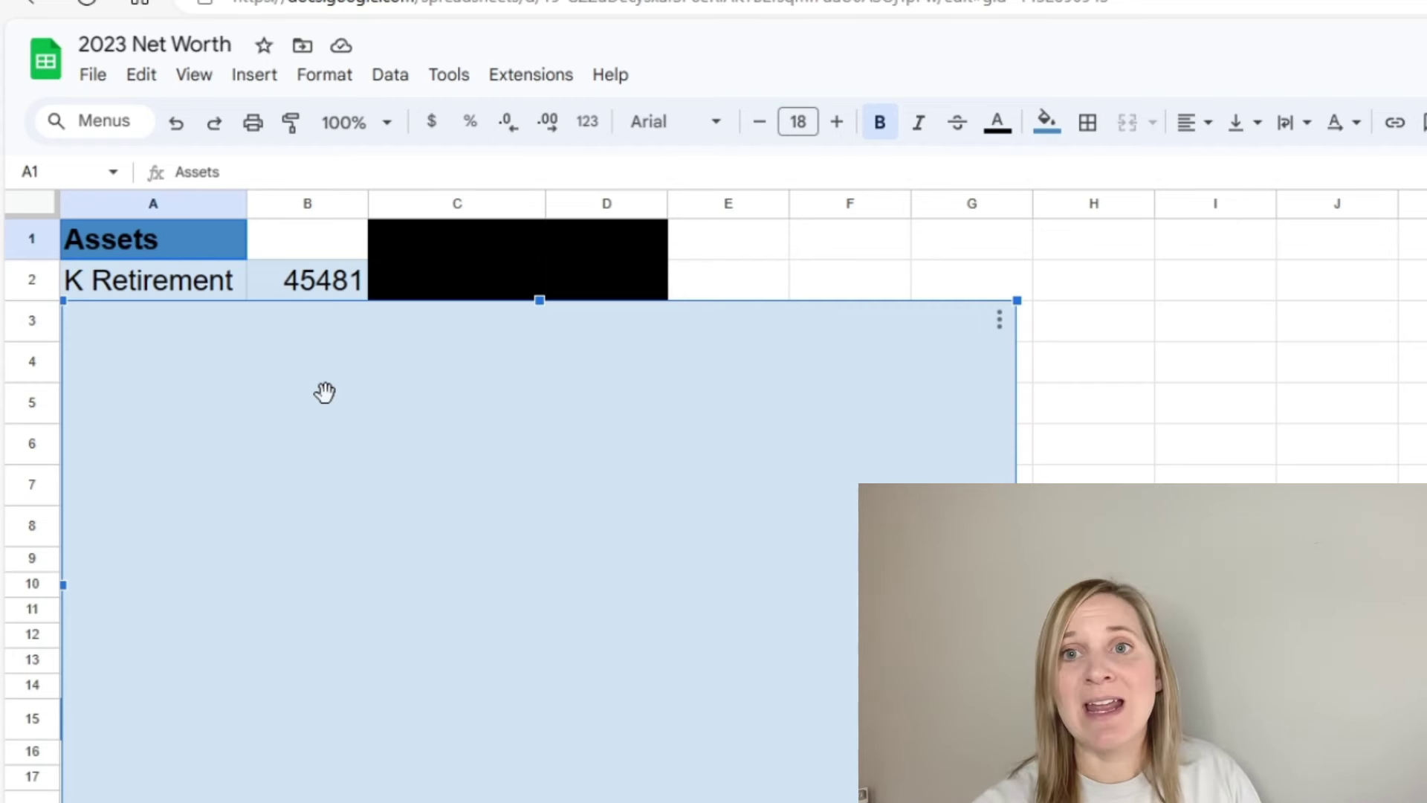
click(346, 294)
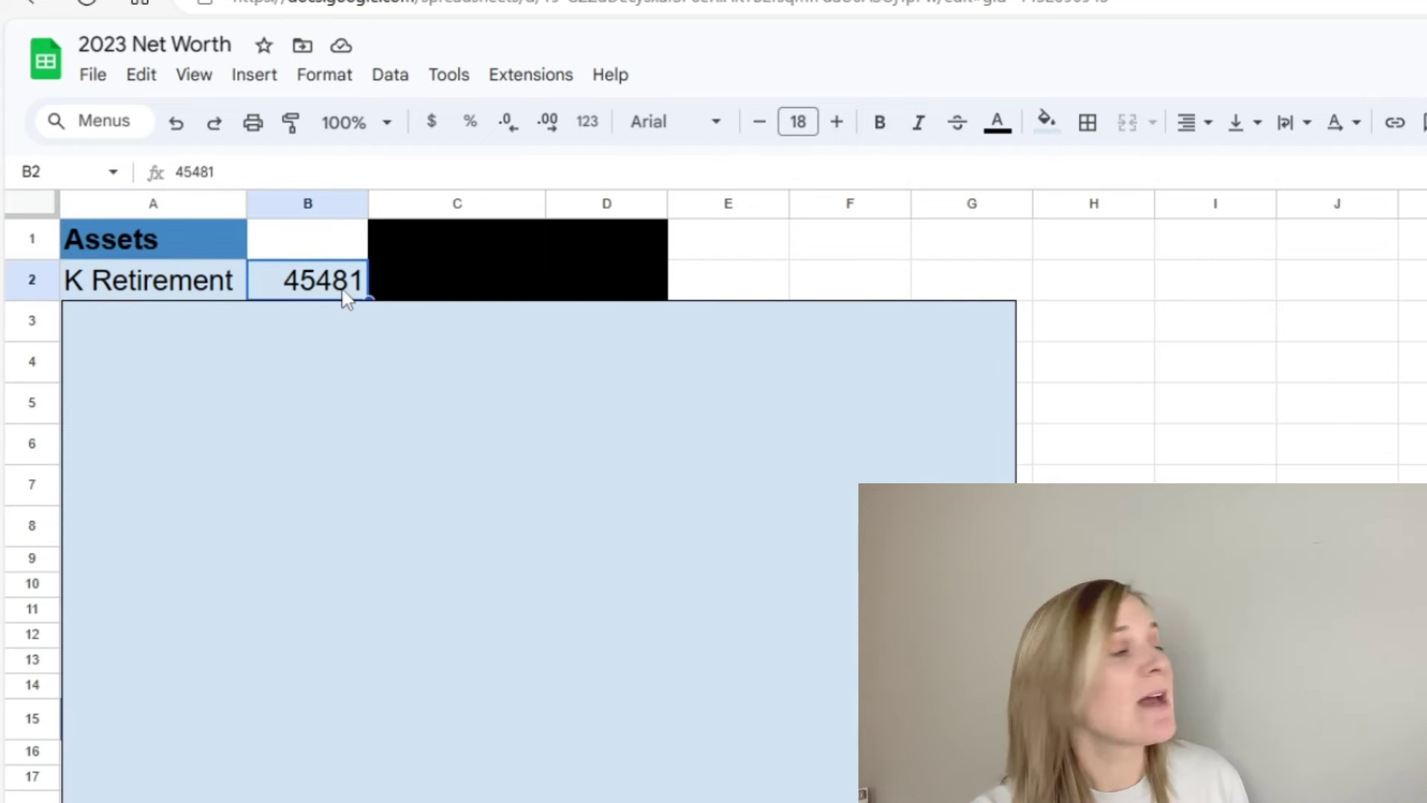
click(320, 406)
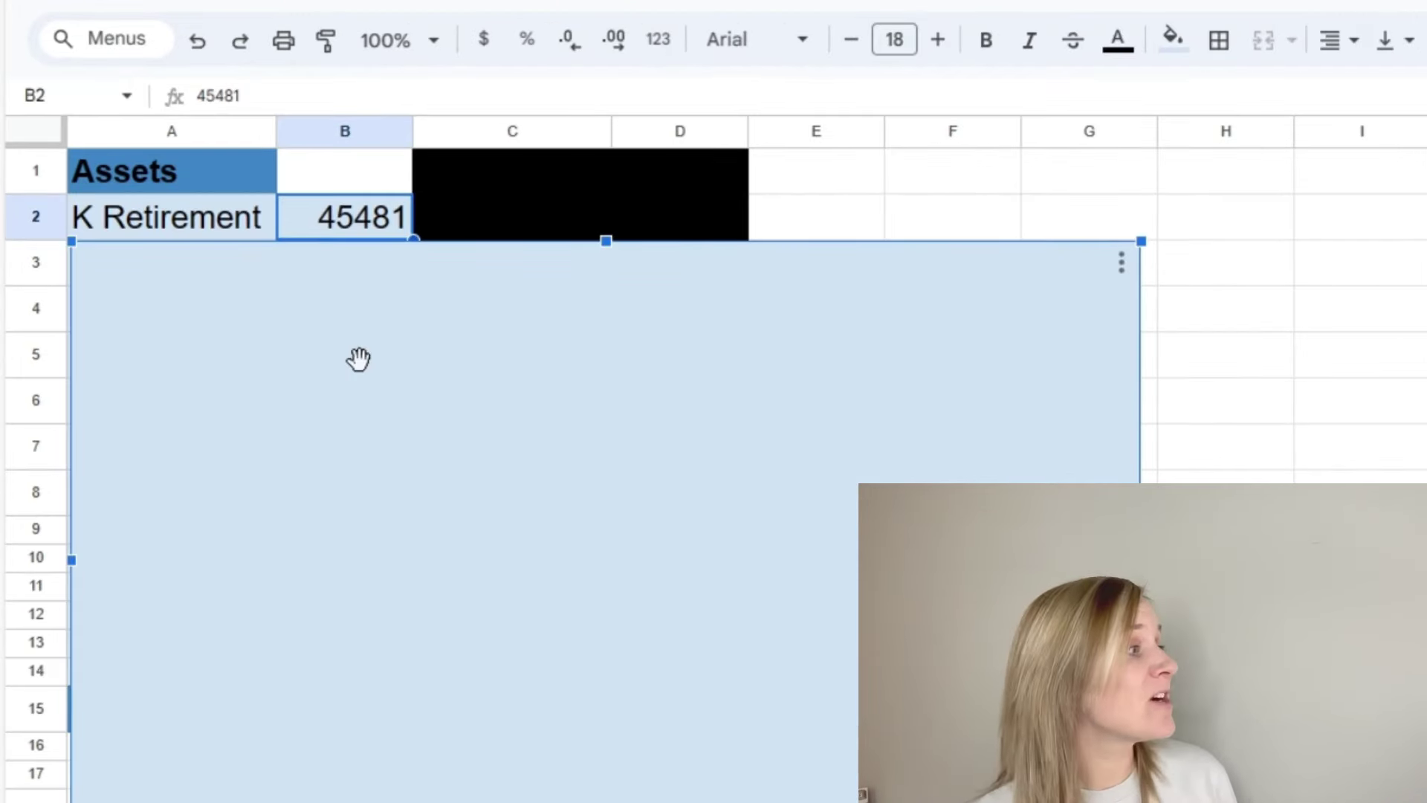
- Uncover the M retirement (214615) and Brokerage (3910) asset rows, one row at a time
drag(358, 360, 363, 408)
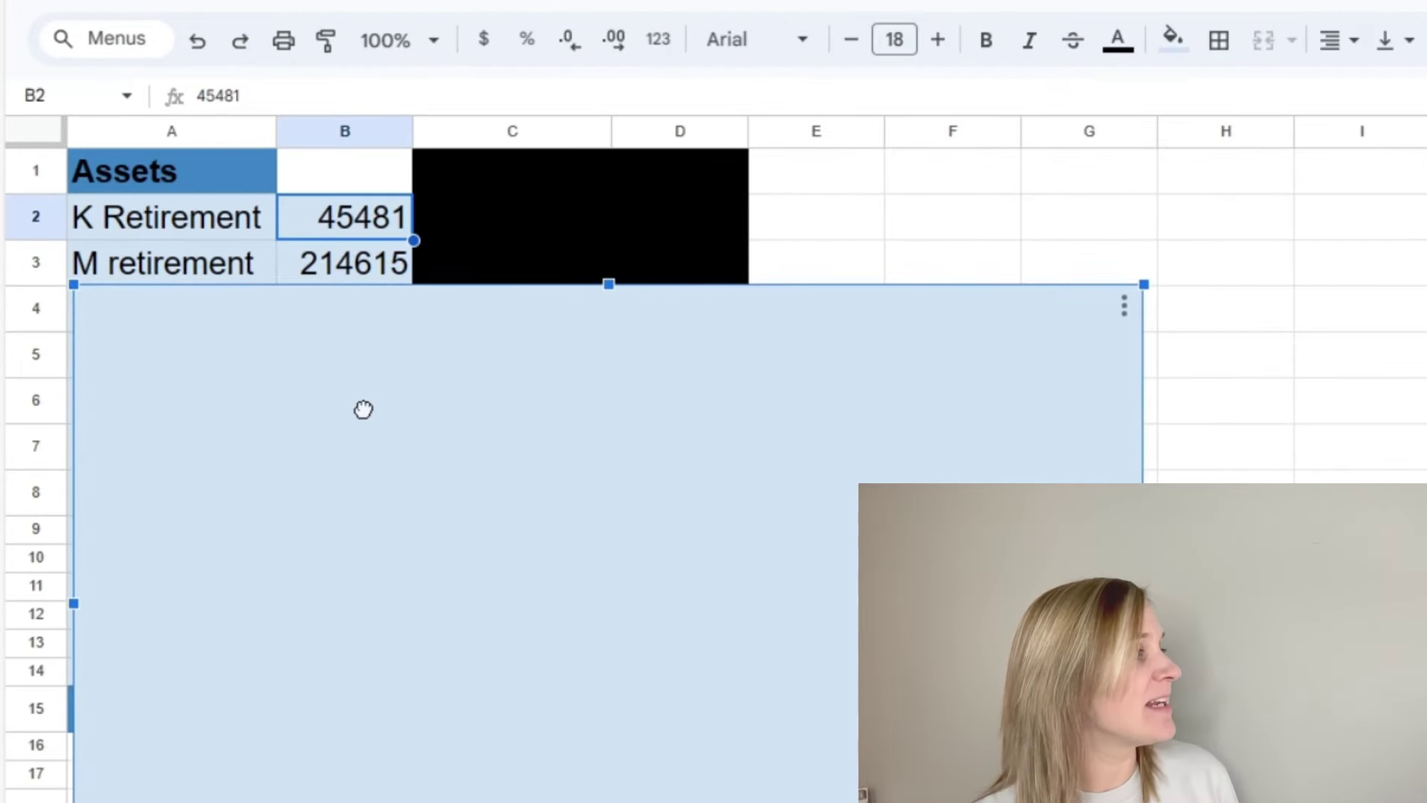
click(382, 271)
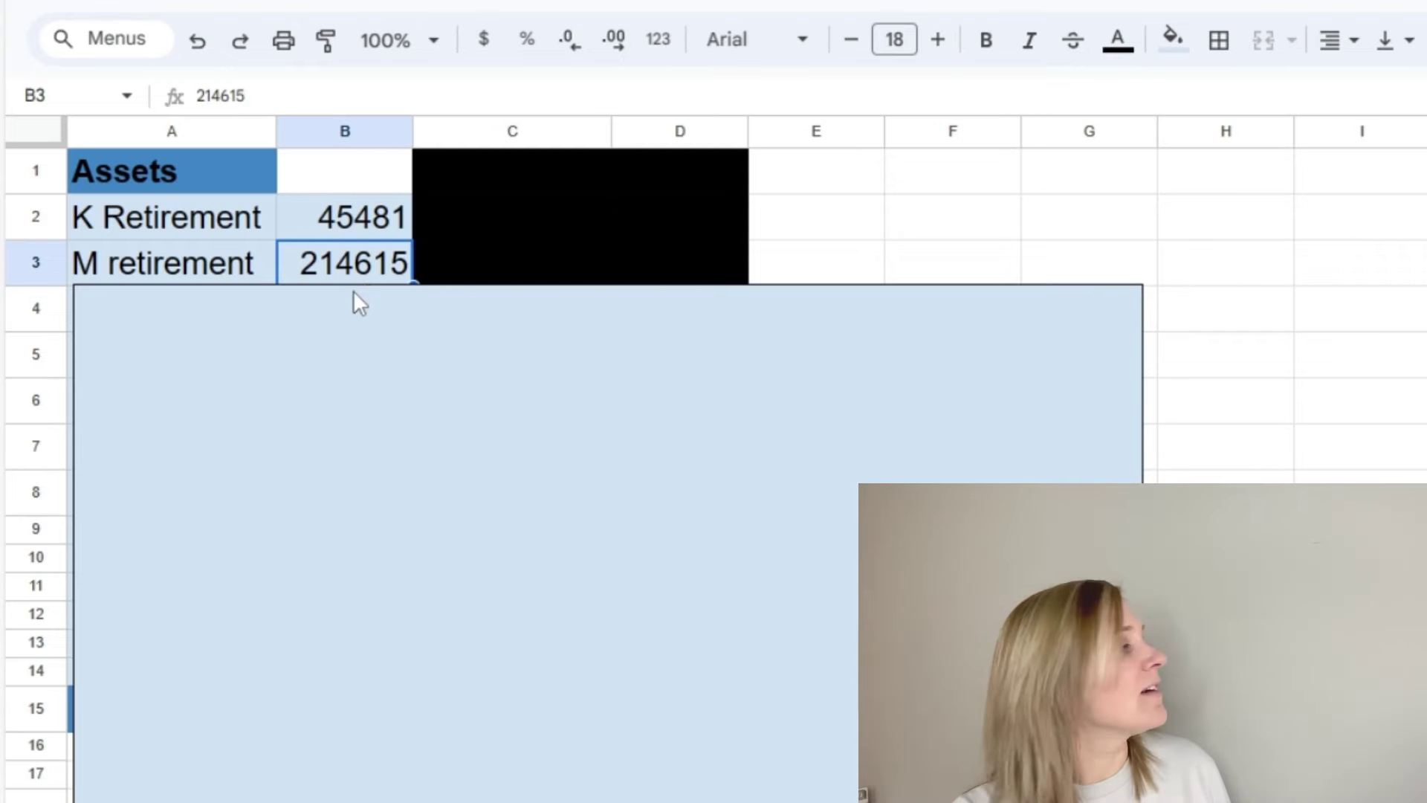
click(280, 328)
drag(280, 327, 277, 386)
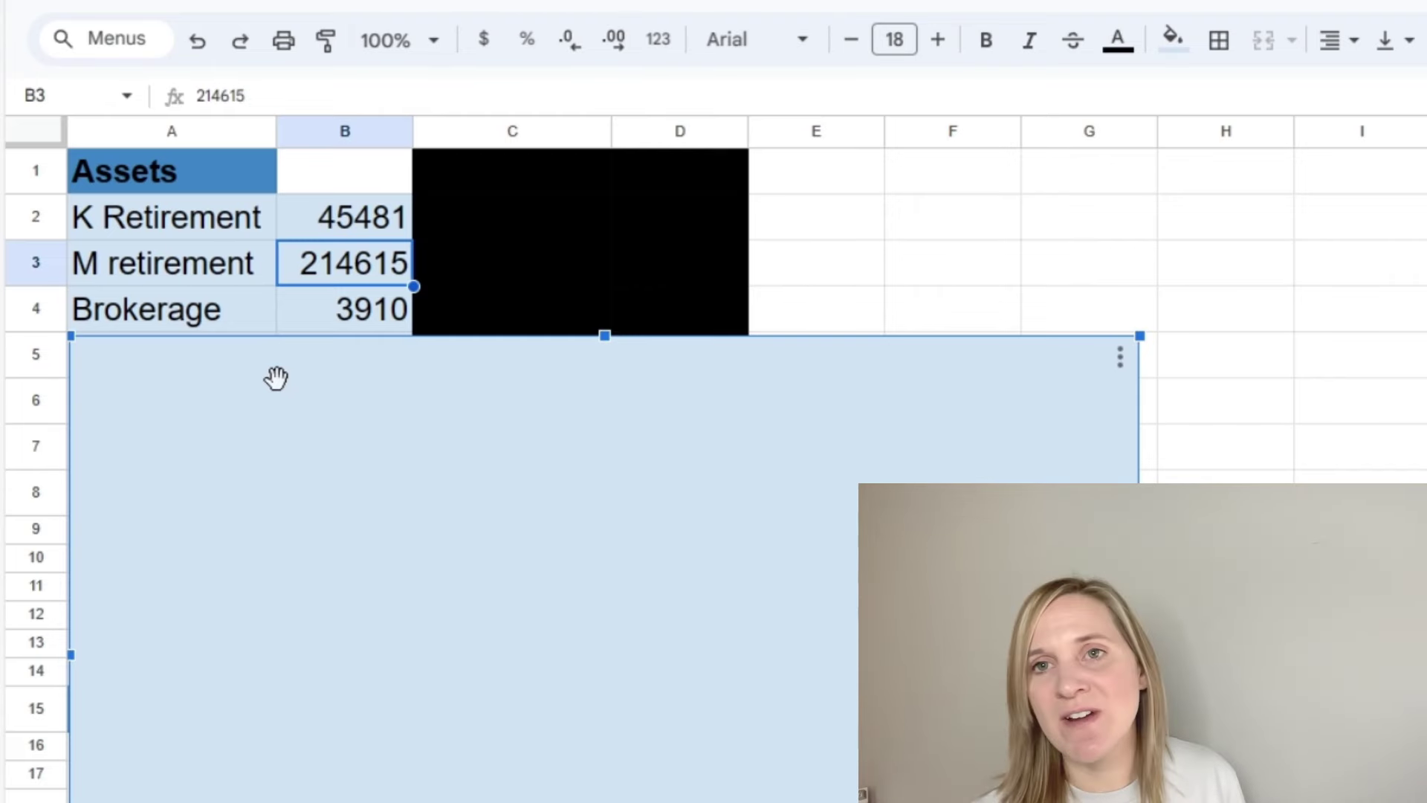
- Uncover Savings/checking 14191, HSA 3526 and Highlander 38000 by sliding the cover down row by row
click(334, 307)
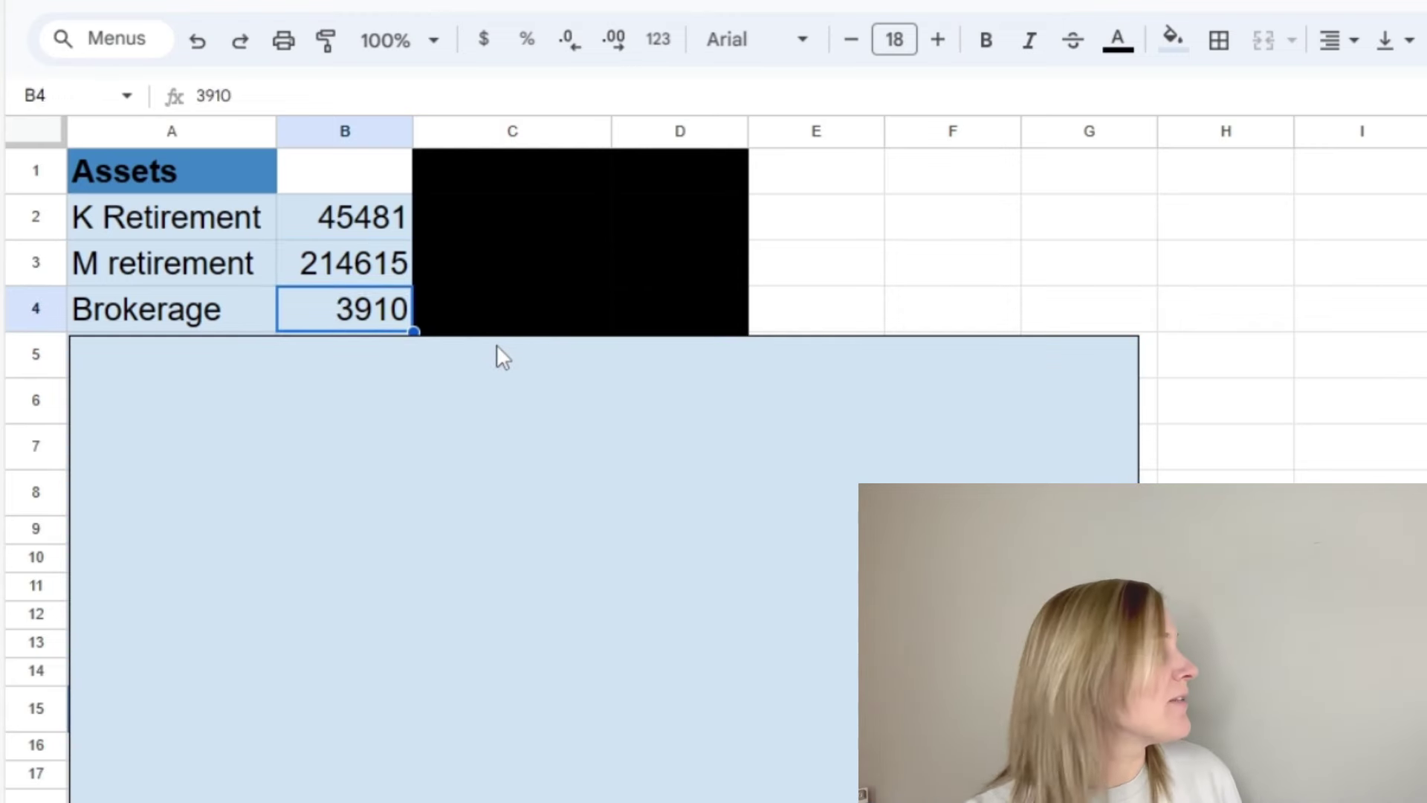
drag(286, 395, 283, 461)
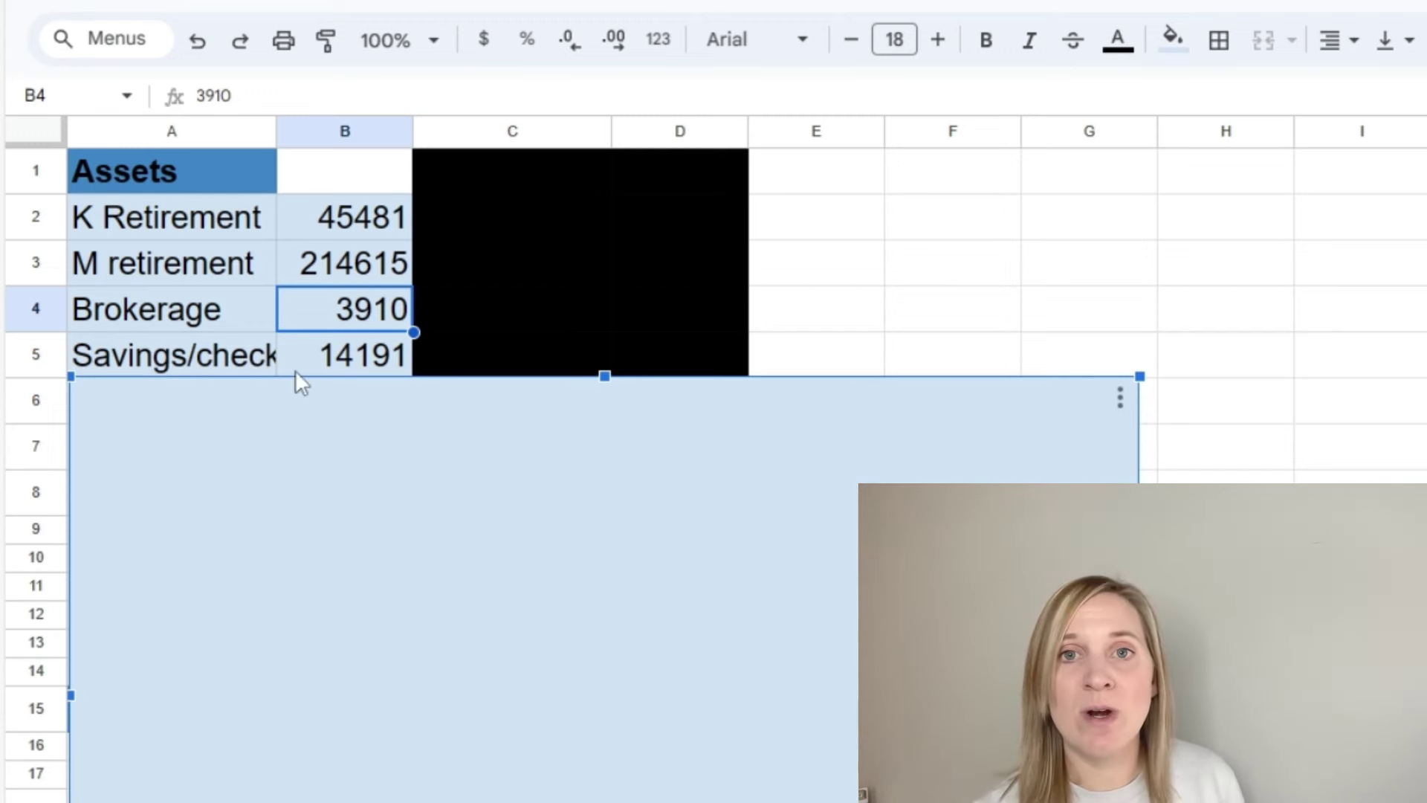
drag(487, 501, 492, 538)
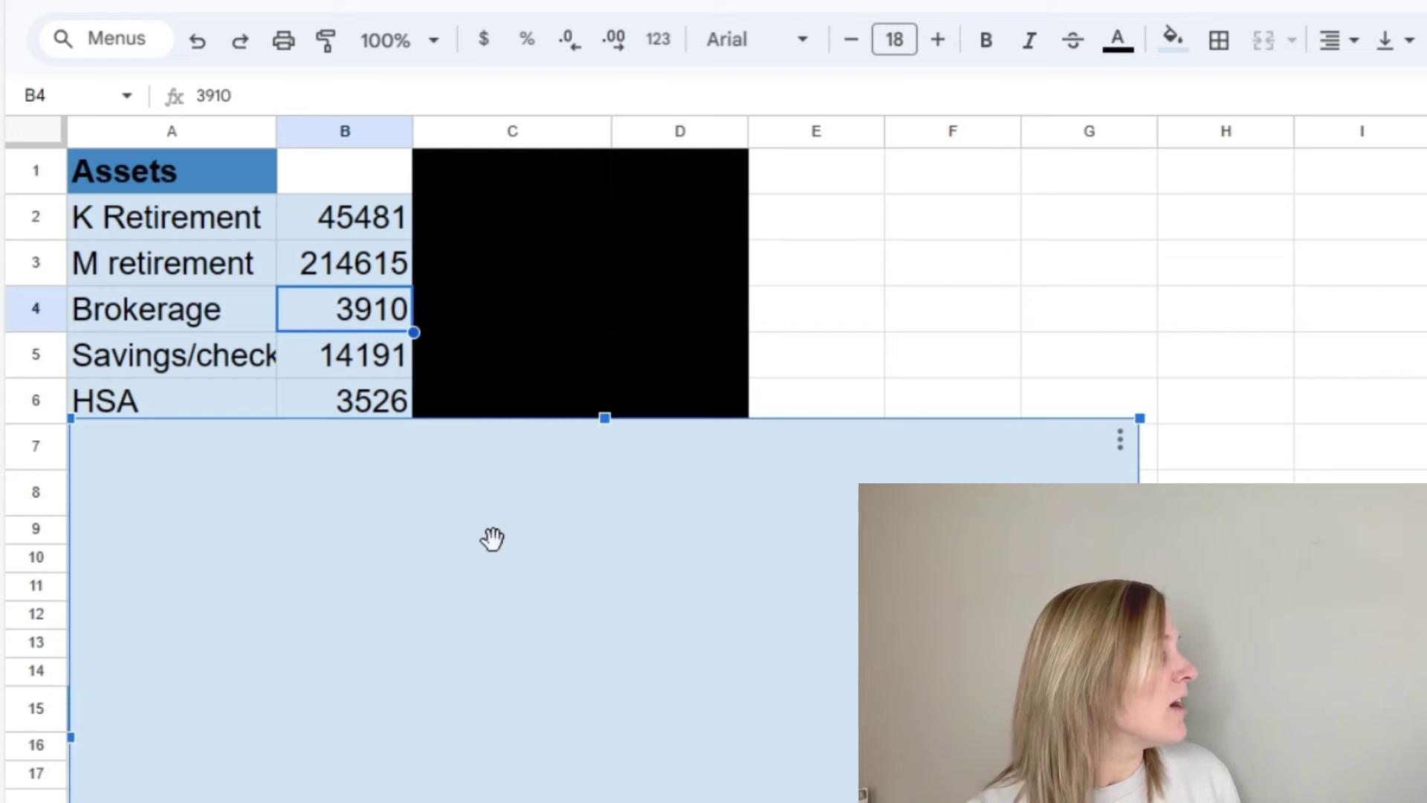
drag(461, 532, 462, 592)
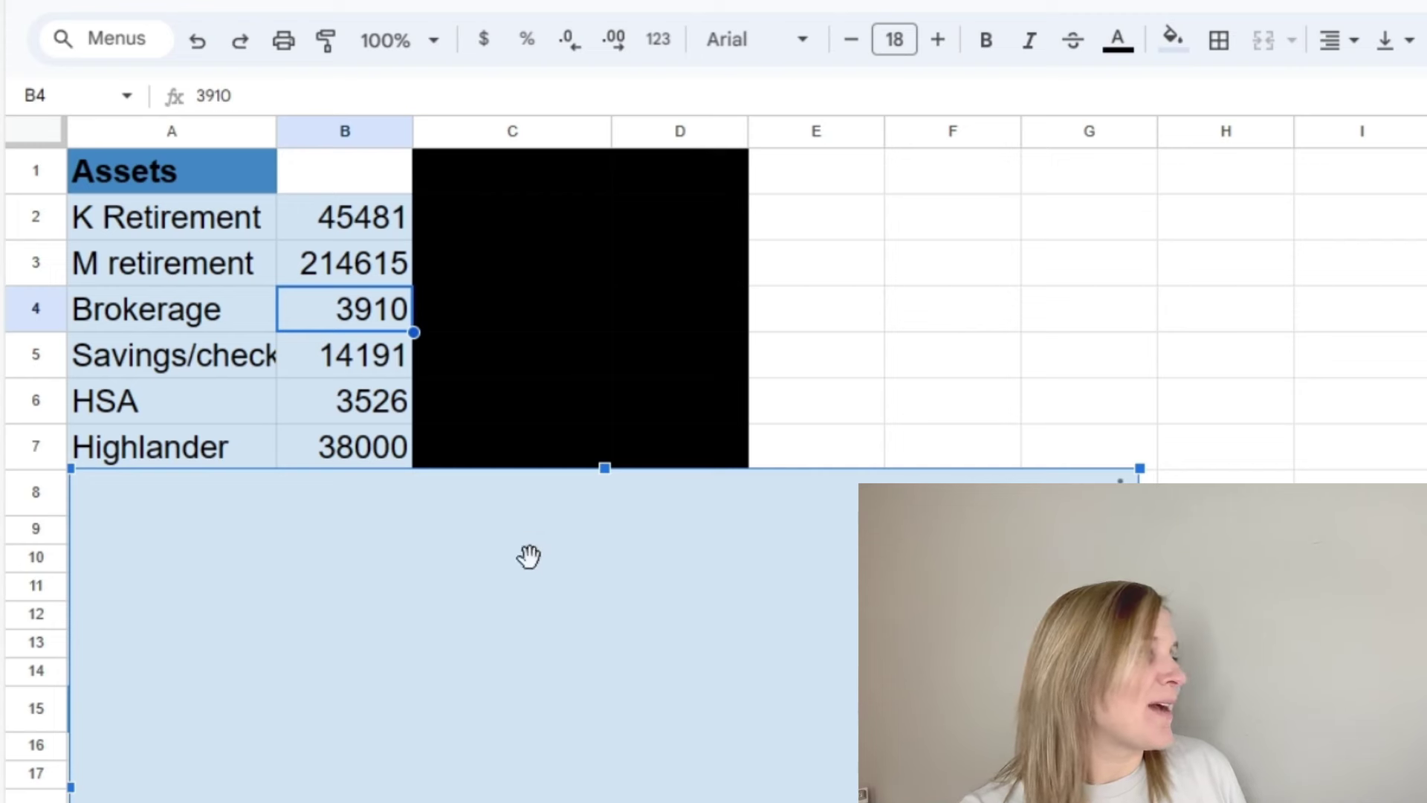
click(349, 462)
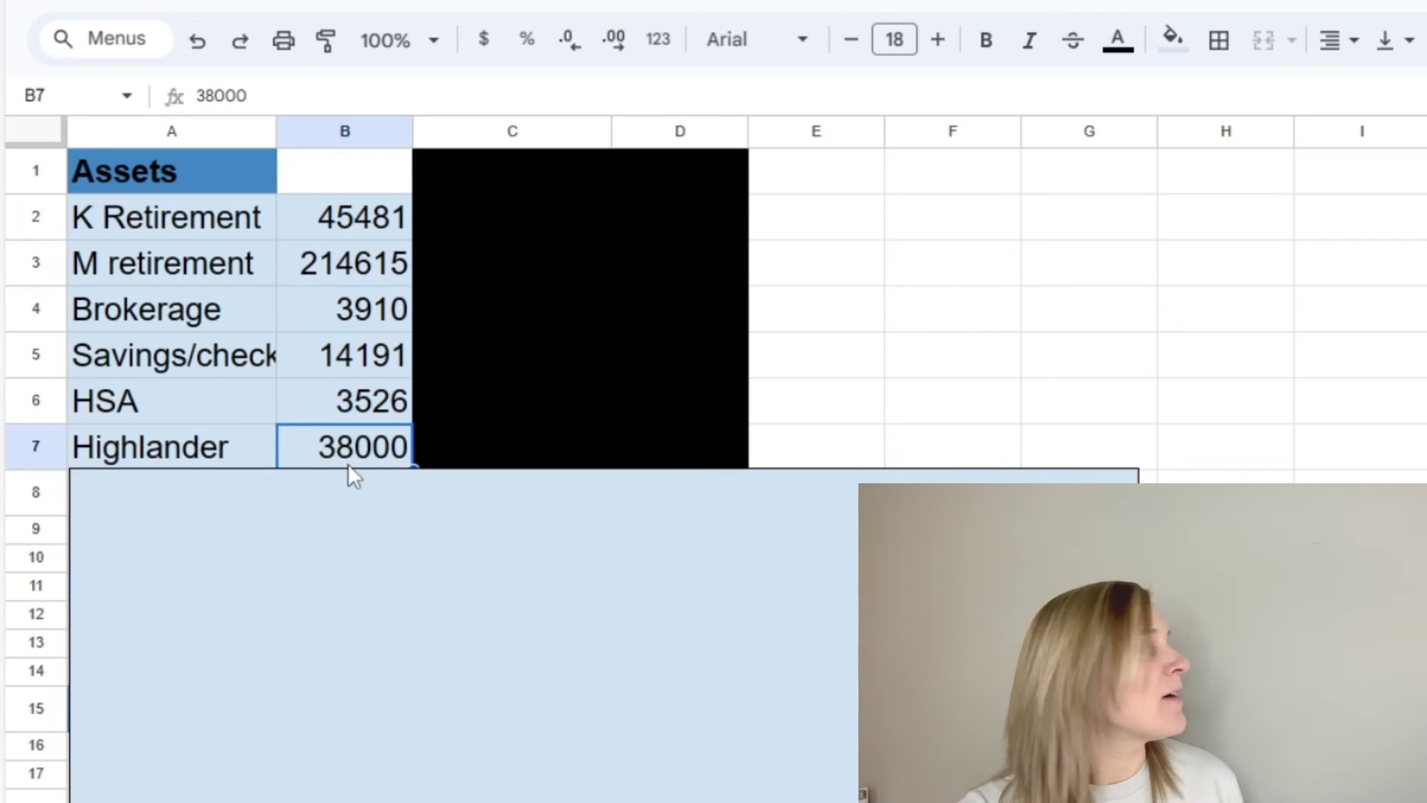
- Slide the cover further down to show House Value 600000 and the Total row of 919723
drag(349, 472, 351, 529)
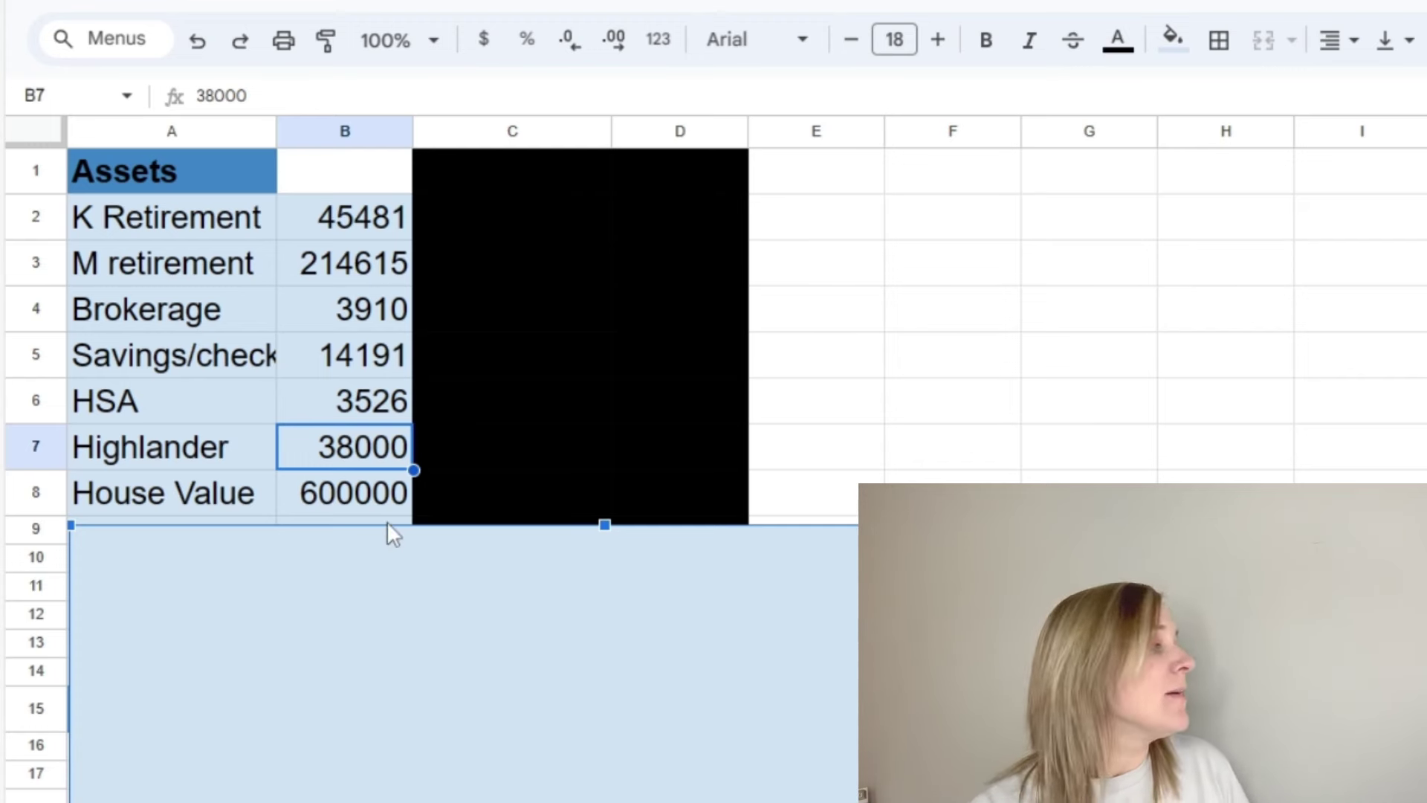
drag(391, 533, 288, 786)
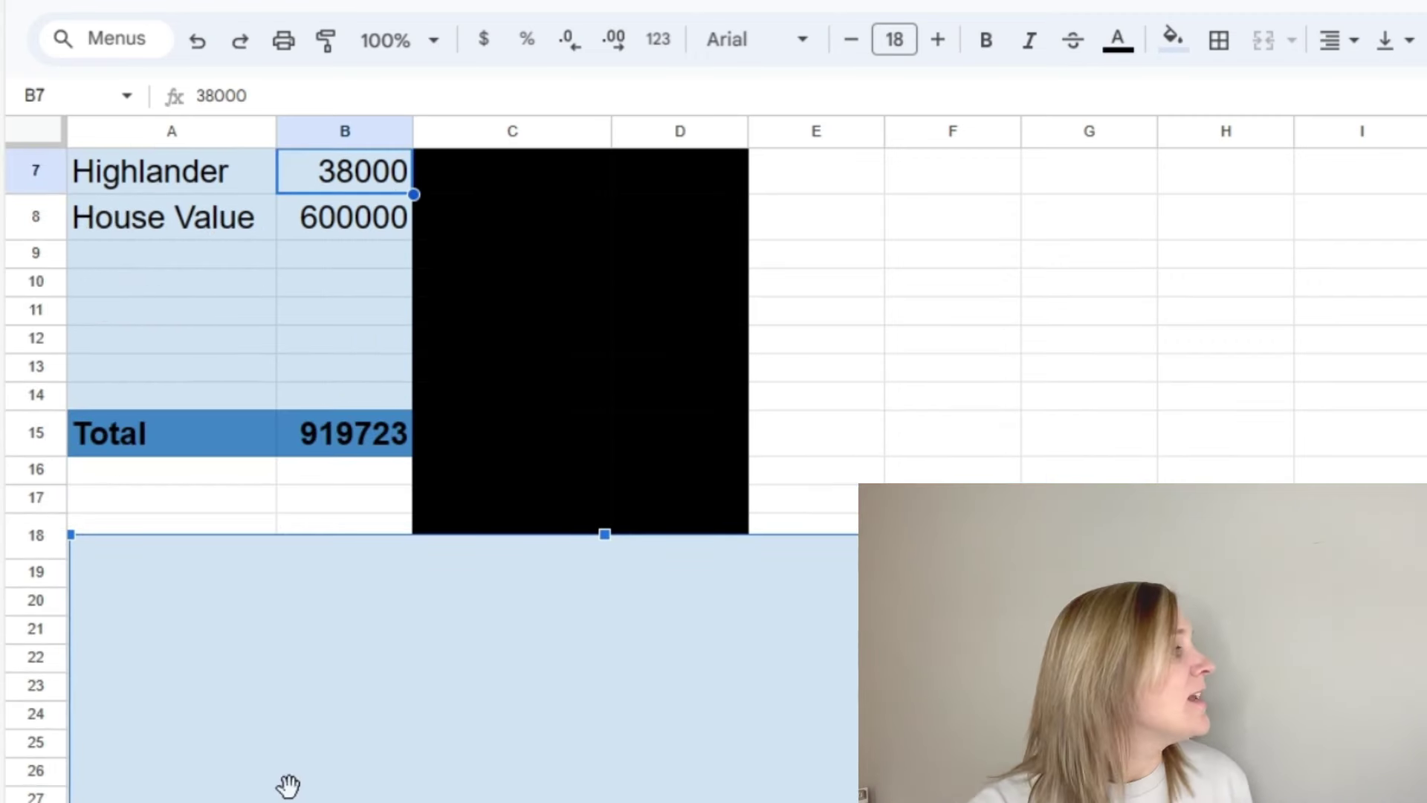
- Check the assets total =SUM(B2:B14) showing 919723, then scroll back to the top
click(368, 450)
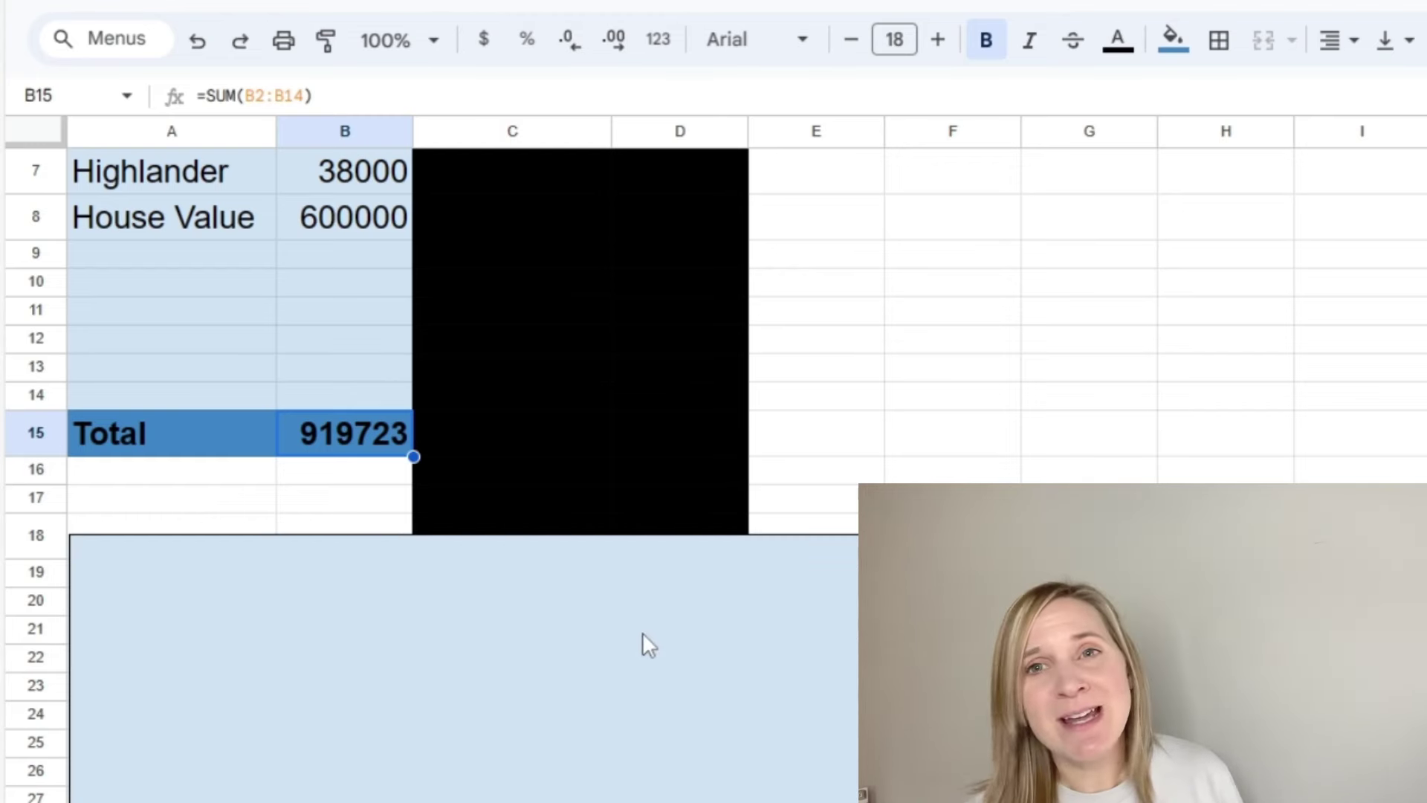
scroll(657, 654, up, 3)
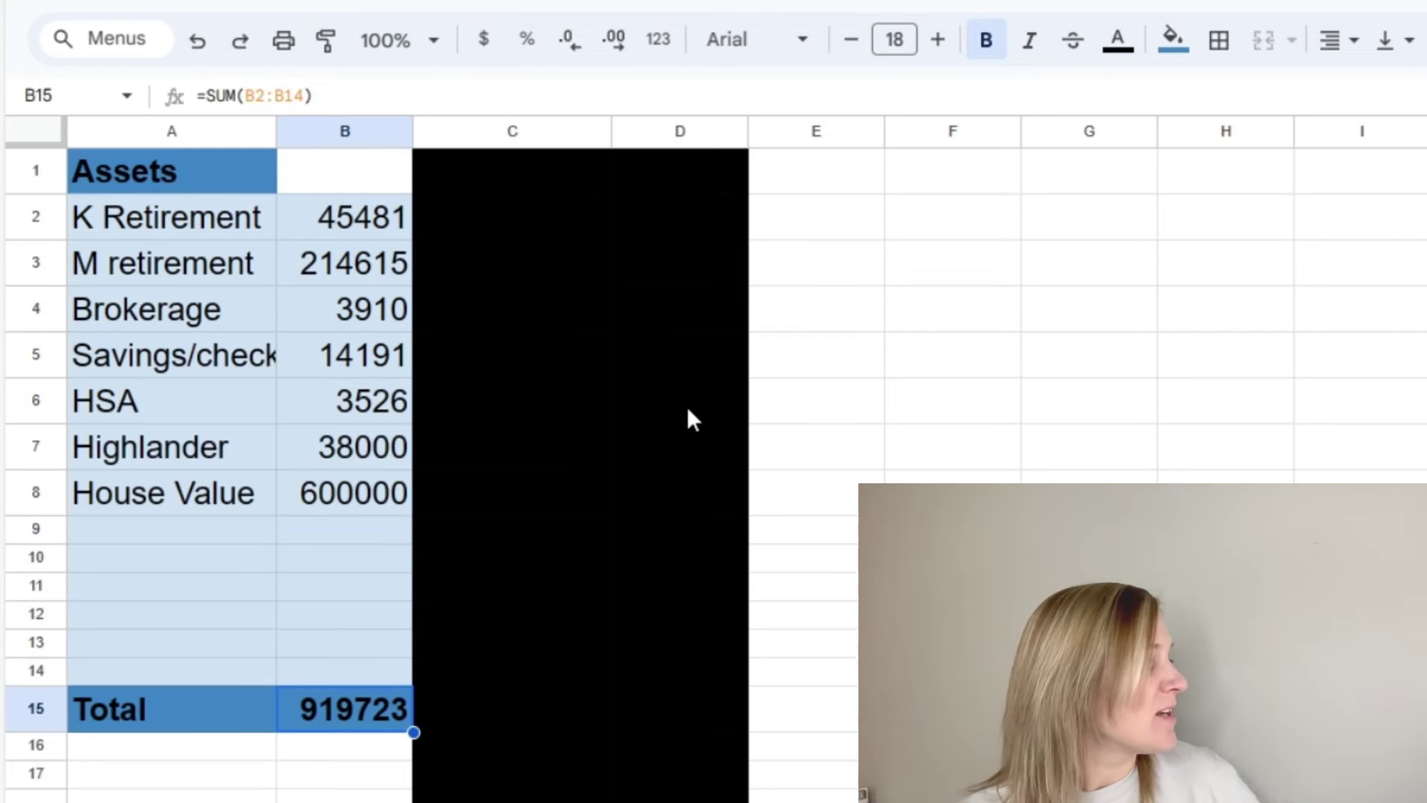
- Uncover the liability rows Sofi, Fedloan 5, Fedloan 4 and Highlander (43587)
click(988, 257)
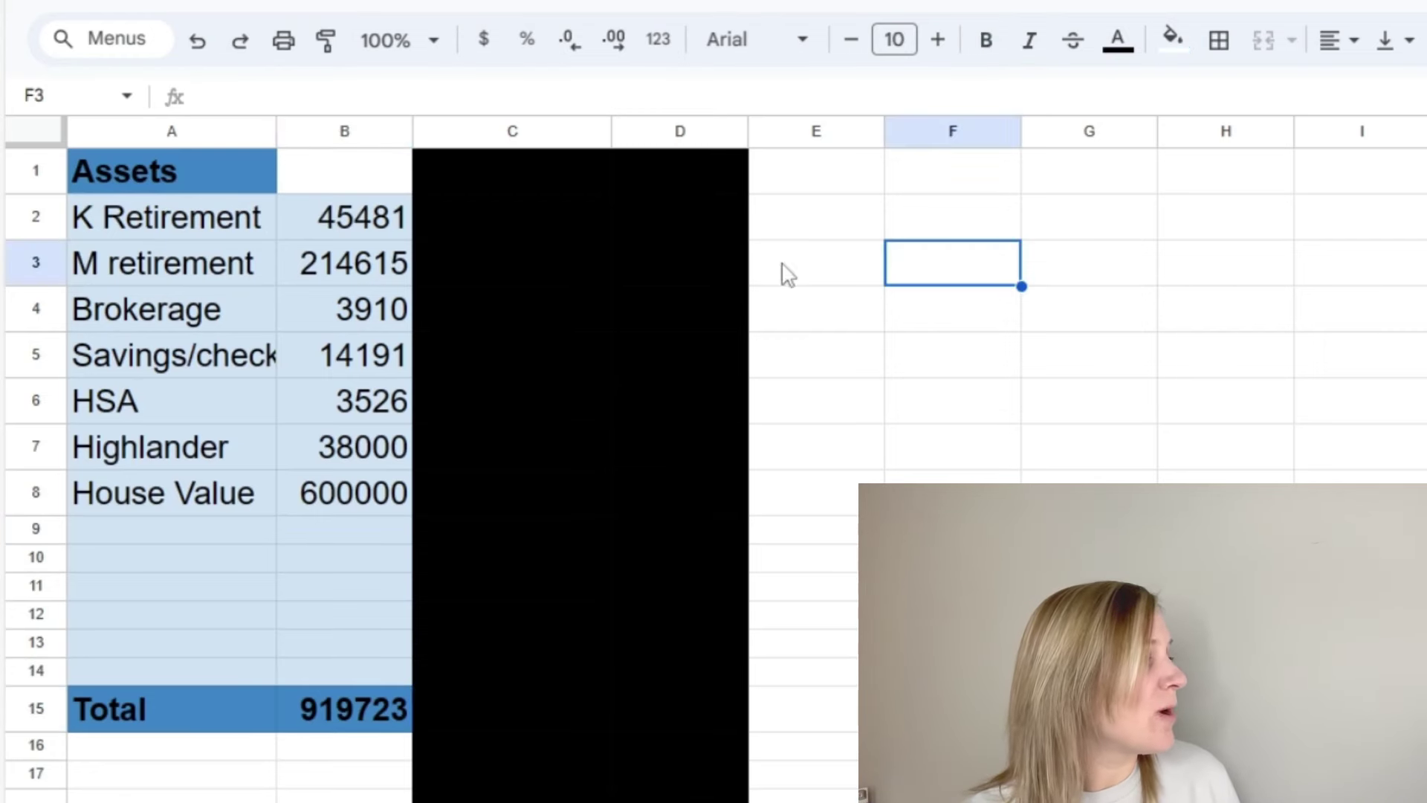
click(460, 172)
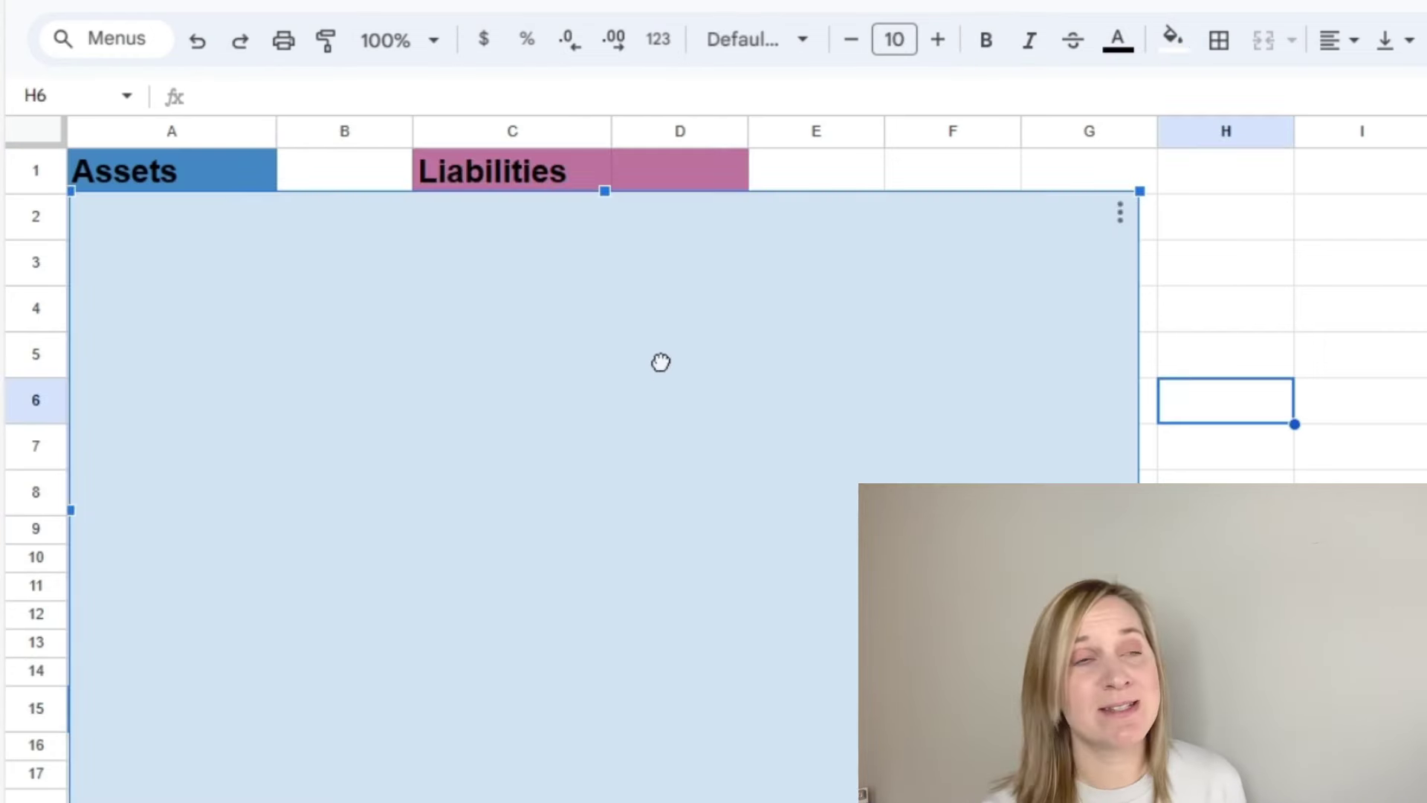
drag(659, 360, 669, 398)
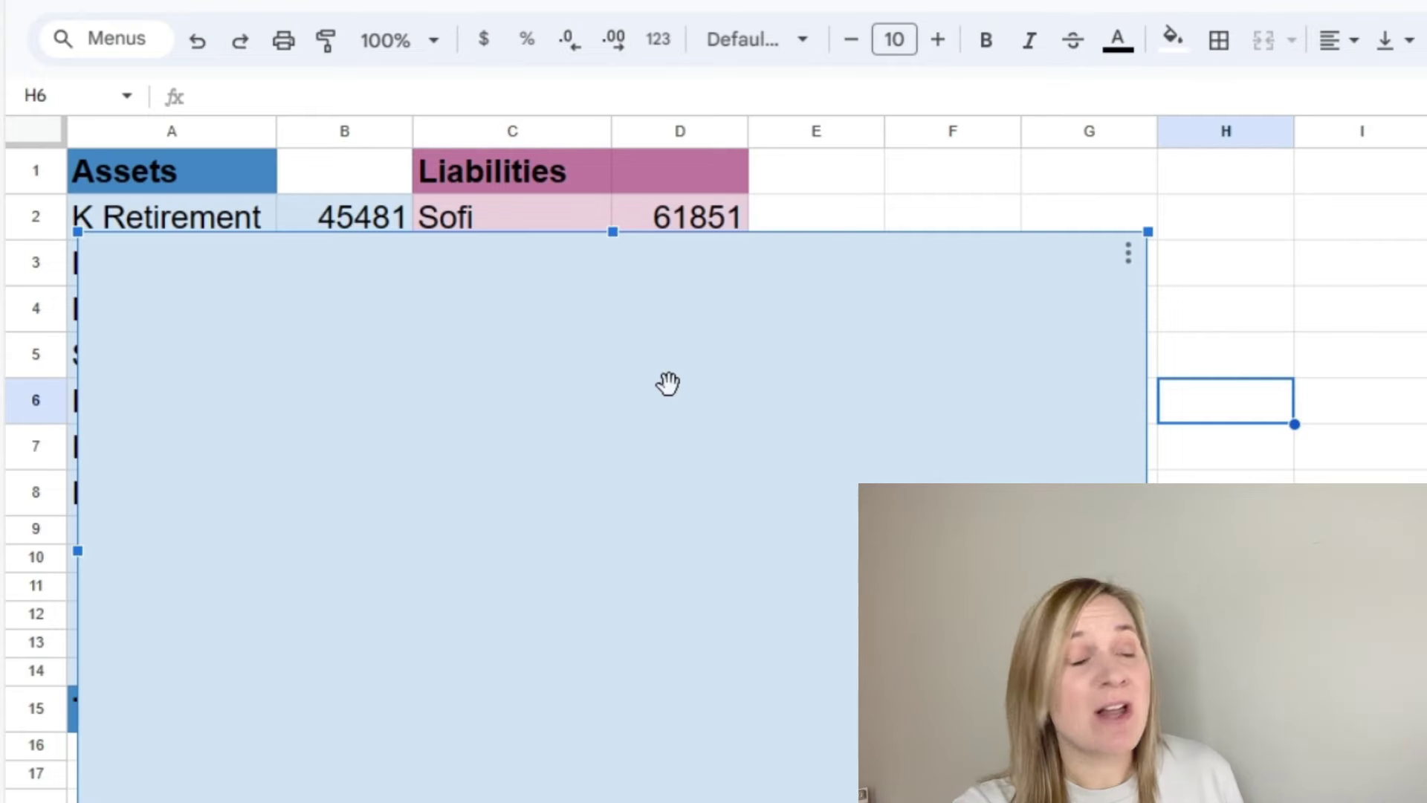
drag(698, 313, 707, 367)
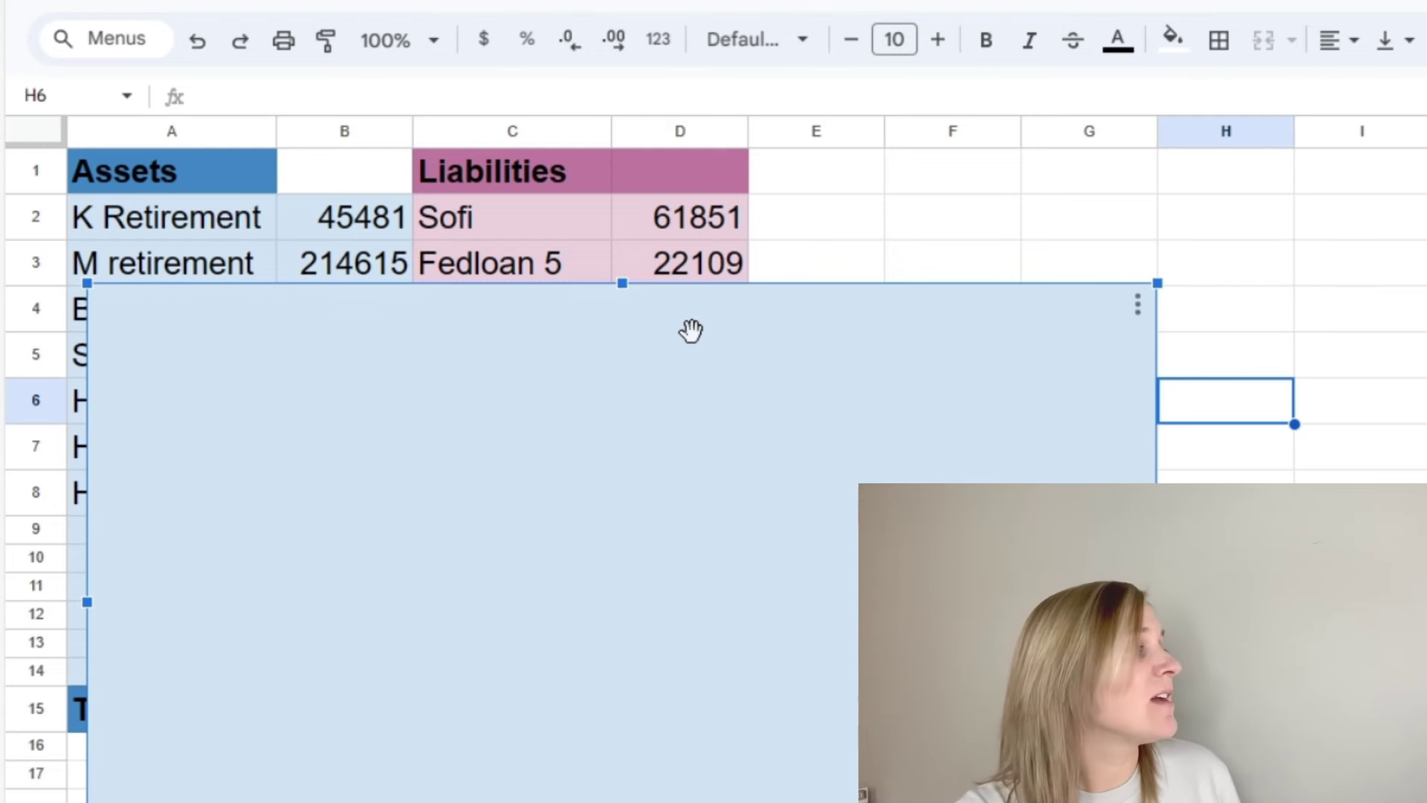
drag(691, 327, 690, 386)
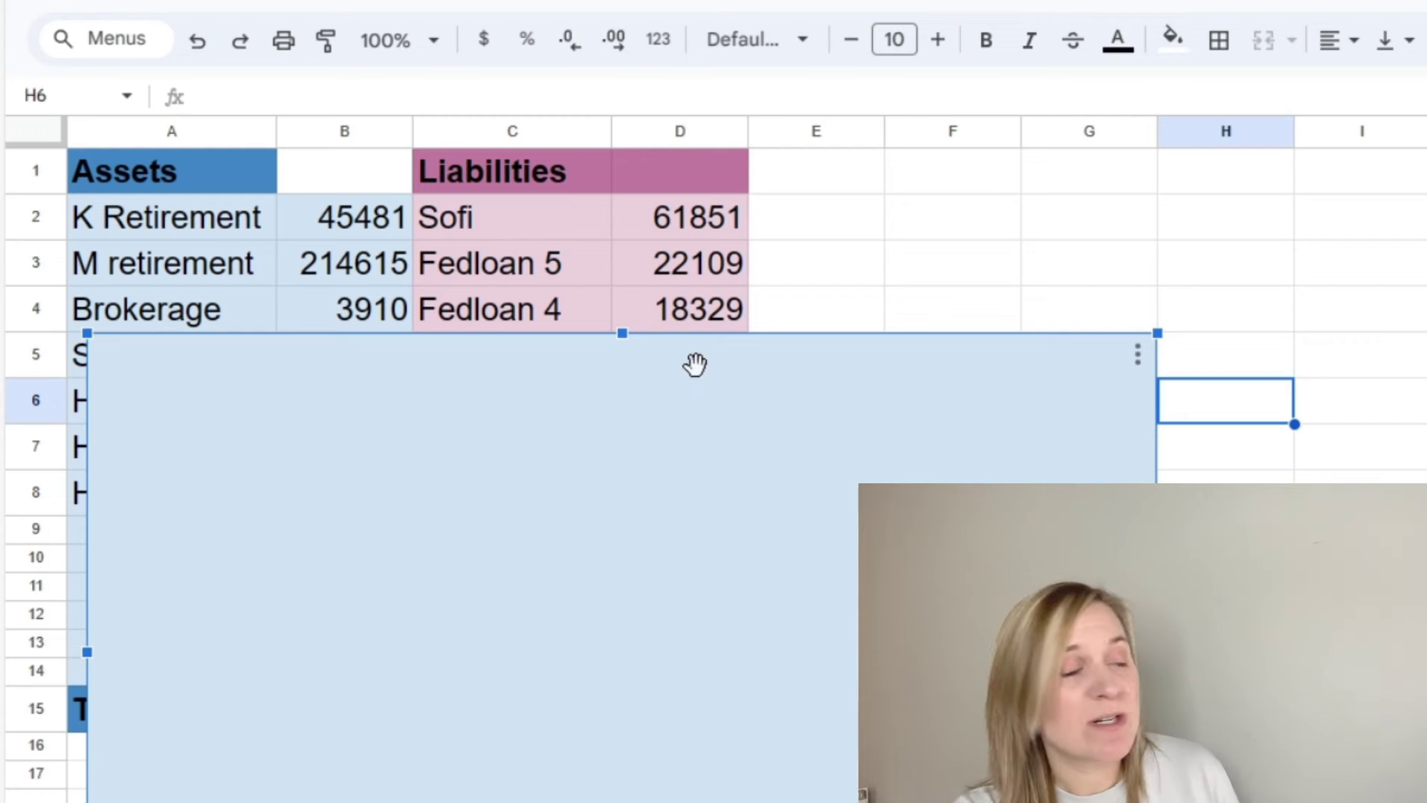
drag(693, 378, 695, 431)
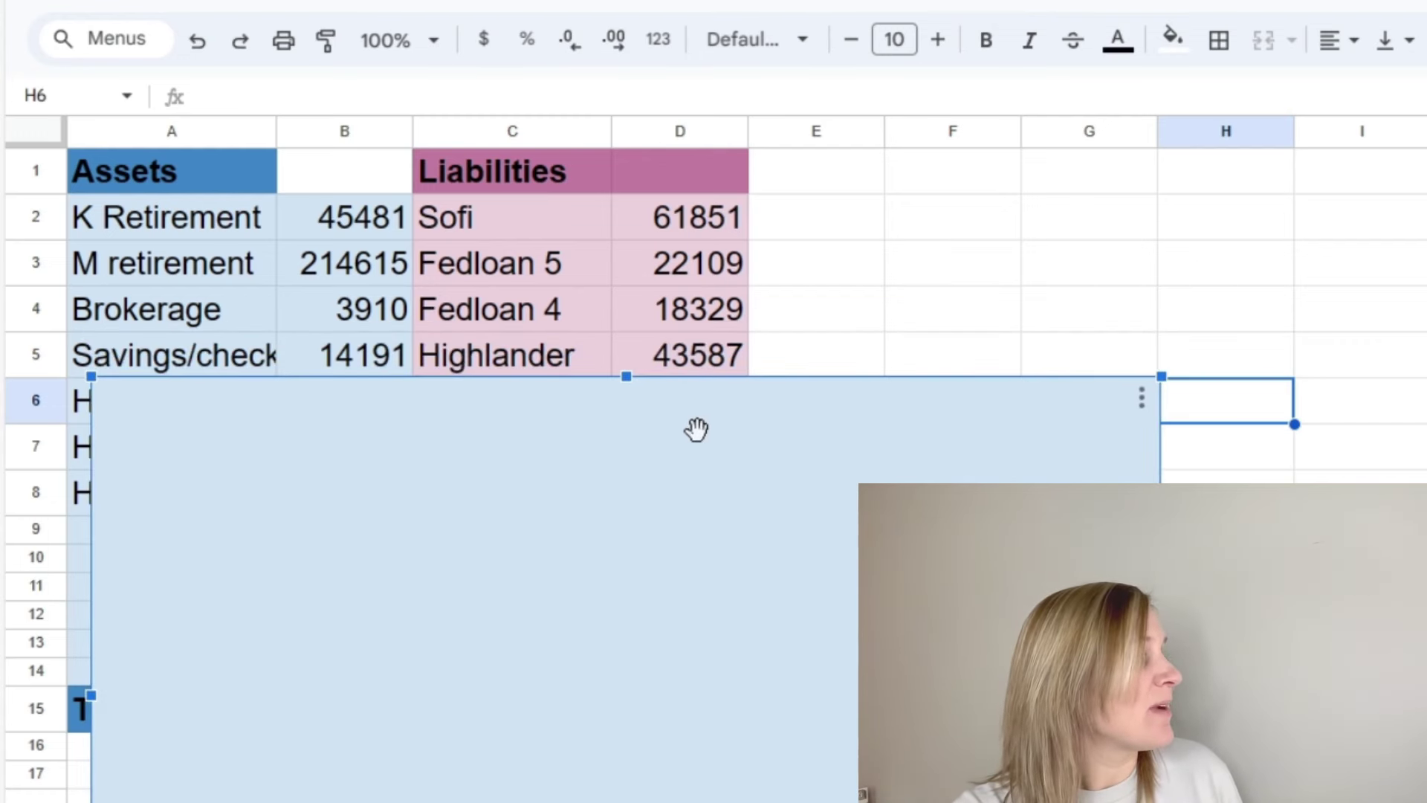
click(698, 366)
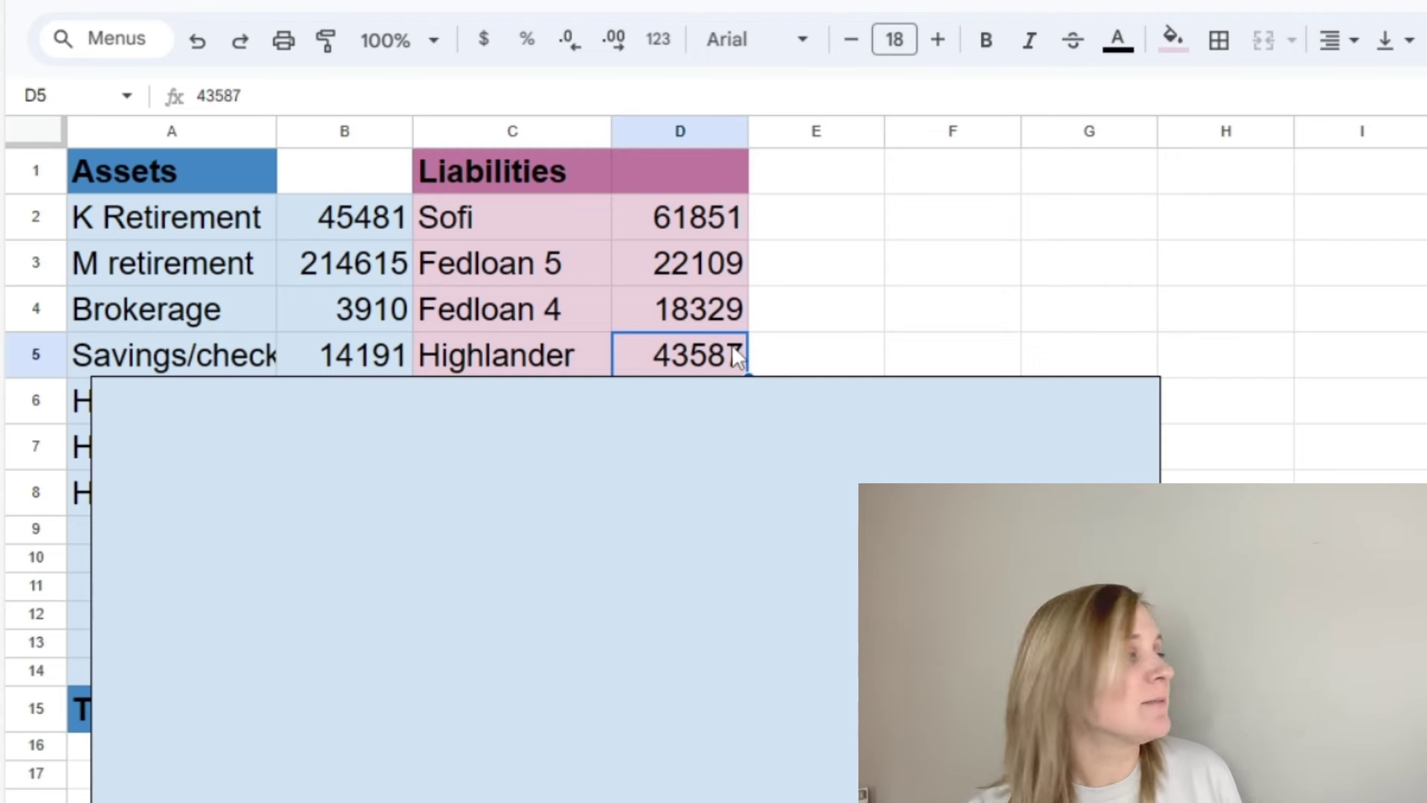
- Reveal the Mortgage row at 340297 and rows 7–8 of both tables, selecting the liability values
mouse_move(671, 414)
mouse_down()
mouse_move(656, 423)
mouse_move(656, 471)
mouse_move(668, 439)
mouse_up()
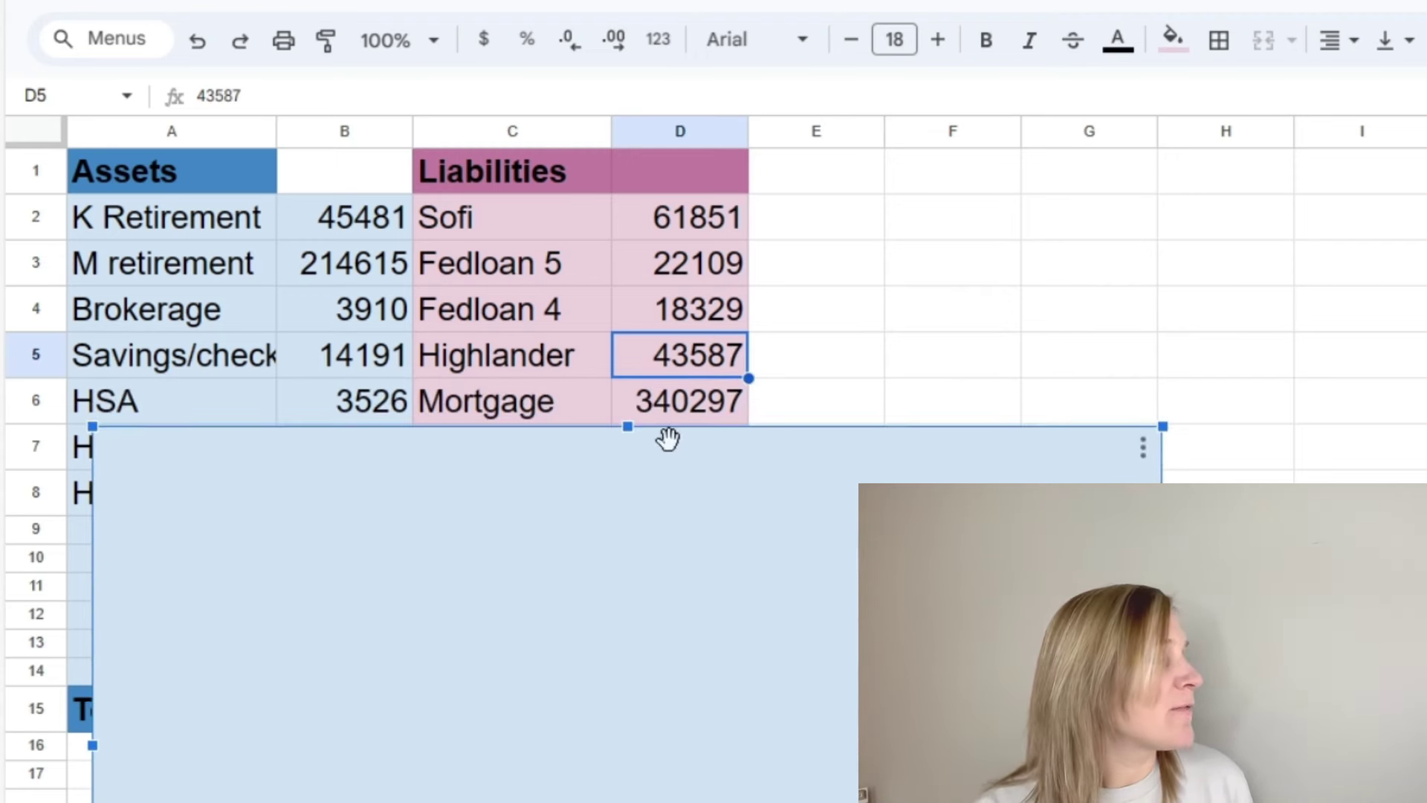
click(742, 416)
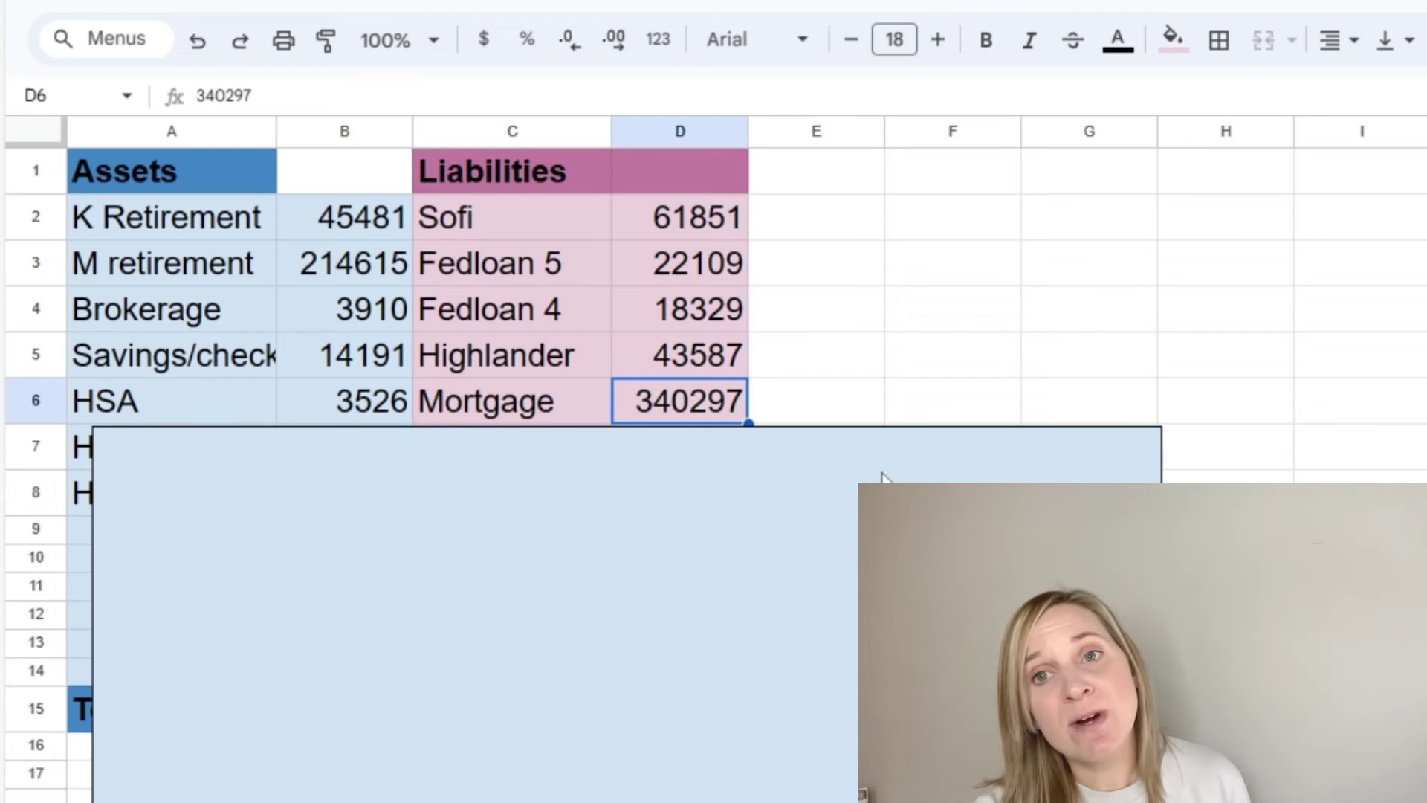
click(717, 504)
drag(715, 503, 716, 588)
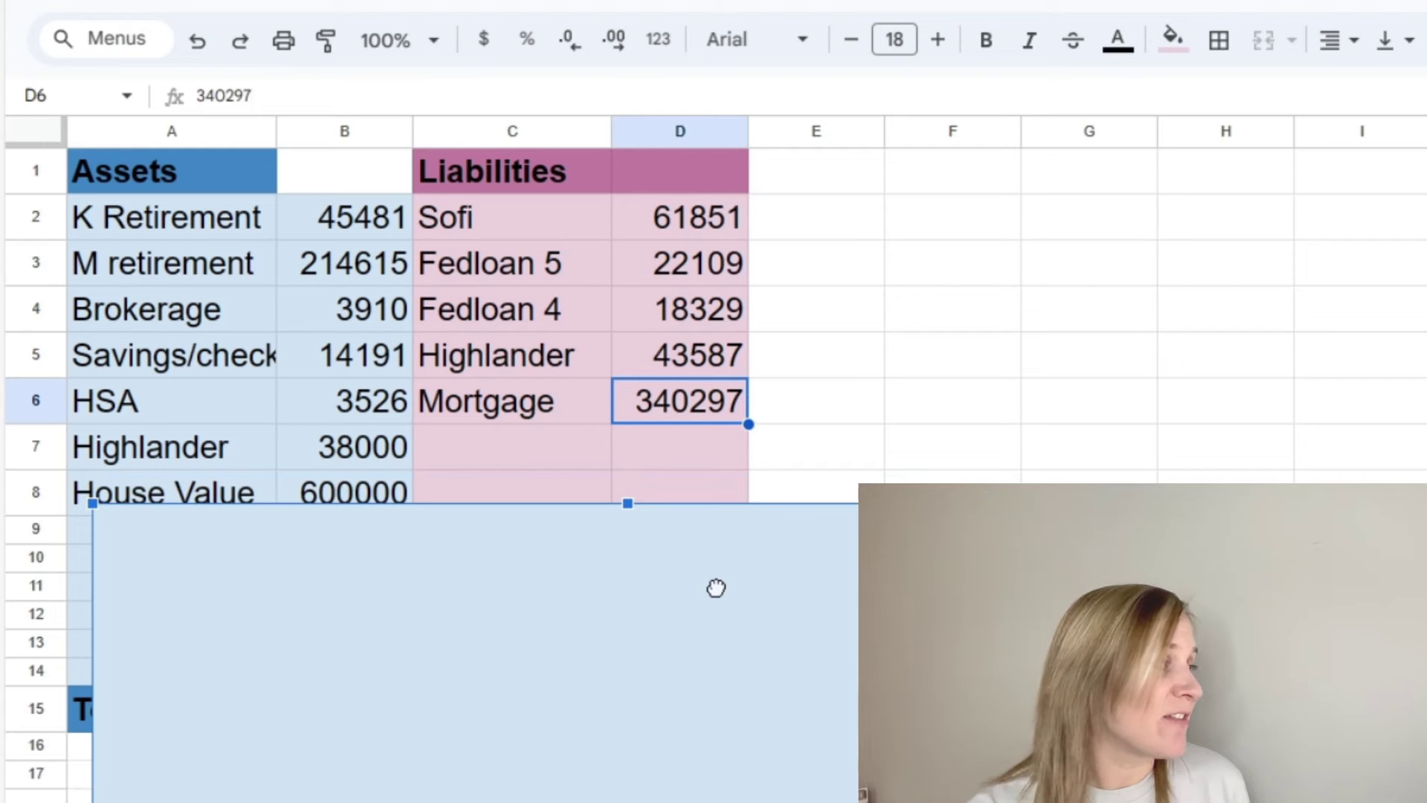
drag(666, 217, 680, 399)
click(681, 455)
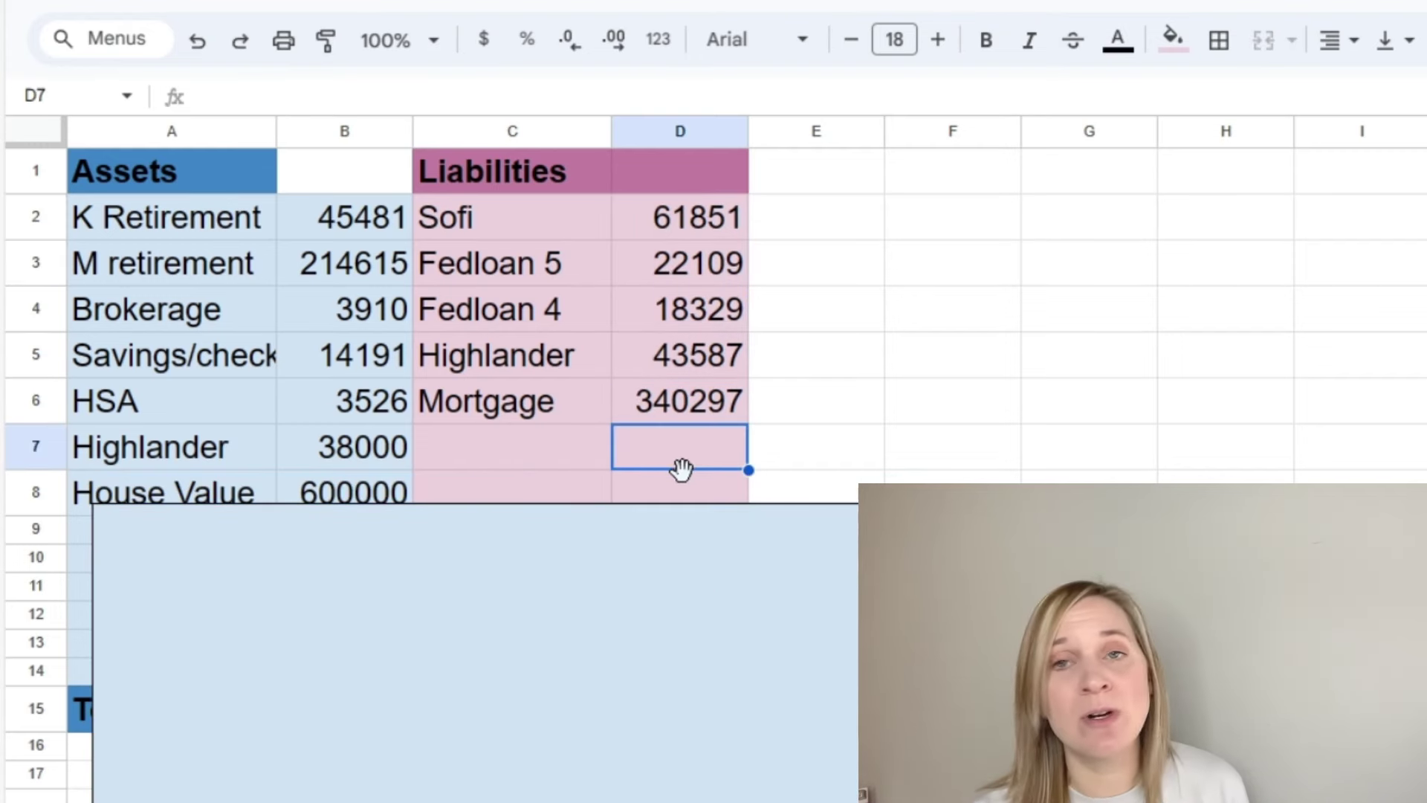
drag(545, 355, 725, 361)
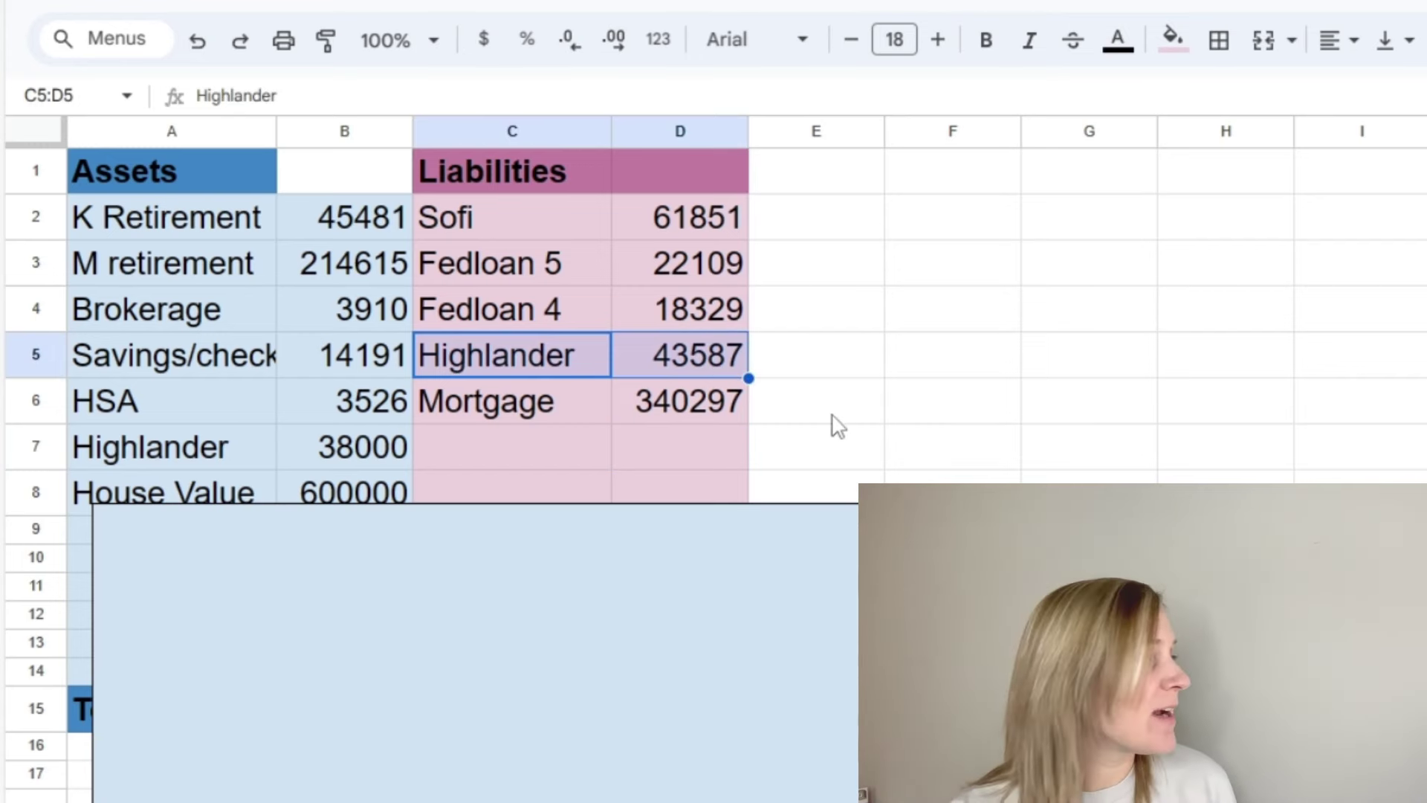
- Move the chart down and check the totals: liabilities =SUM(D2:D11) 486173 and assets 919723
drag(711, 567, 743, 751)
scroll(787, 554, down, 3)
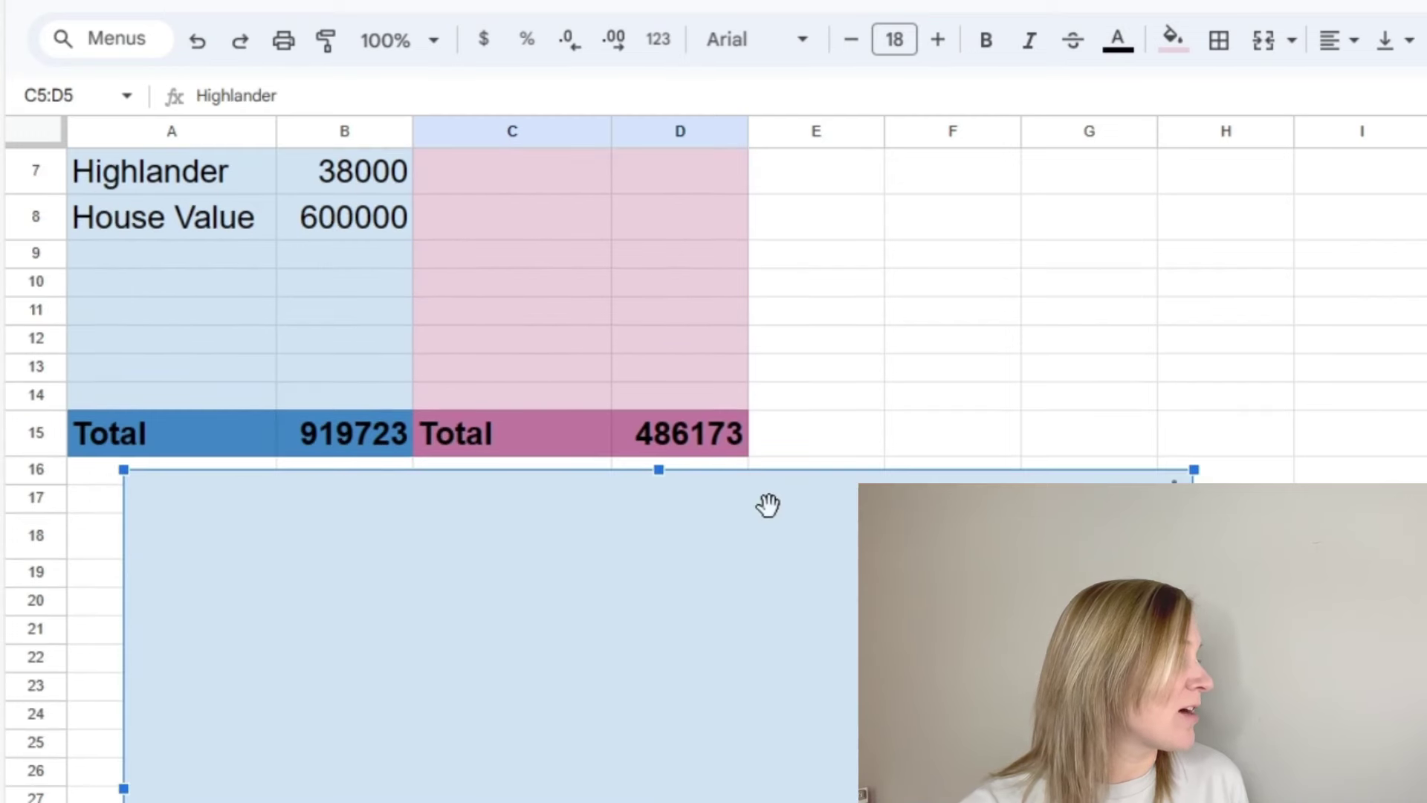
click(735, 446)
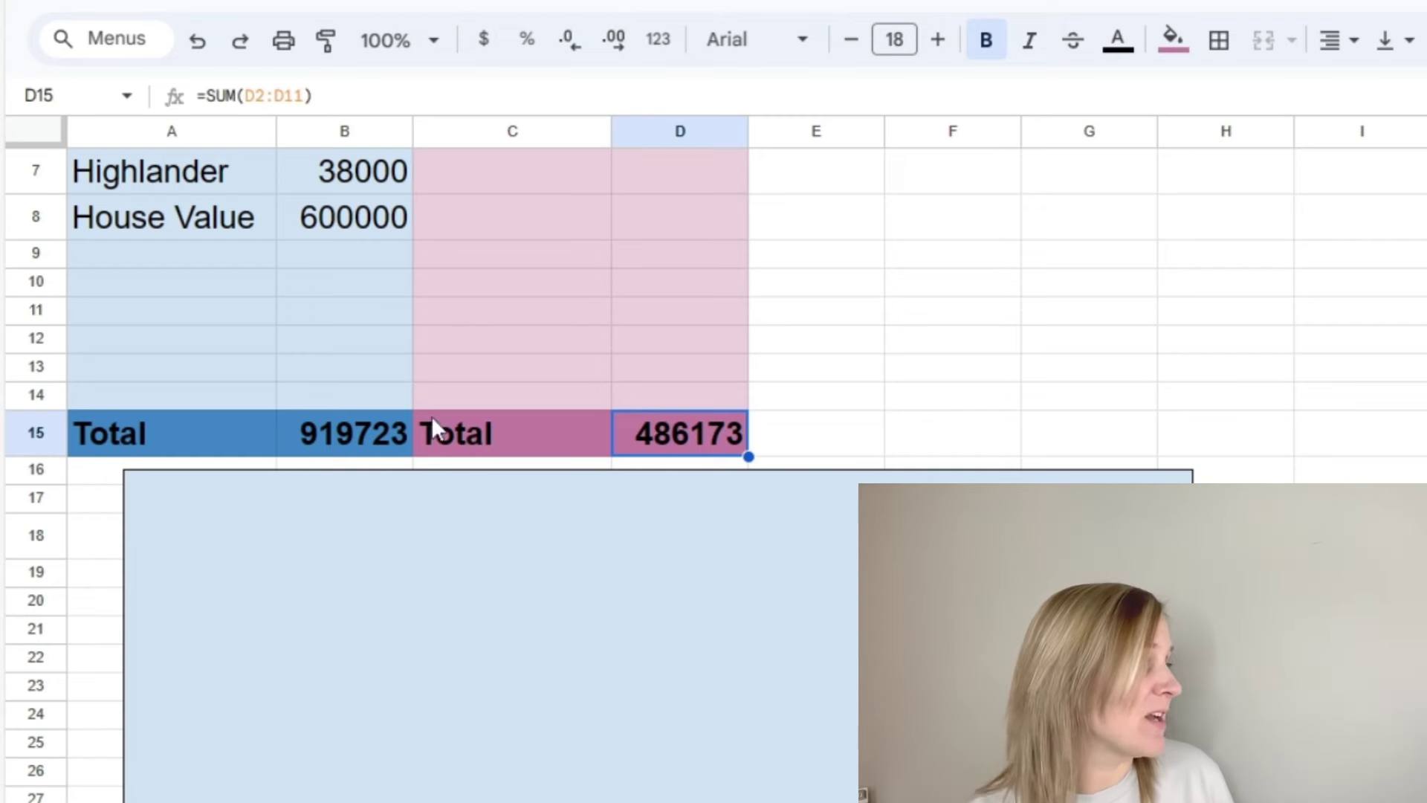
click(353, 442)
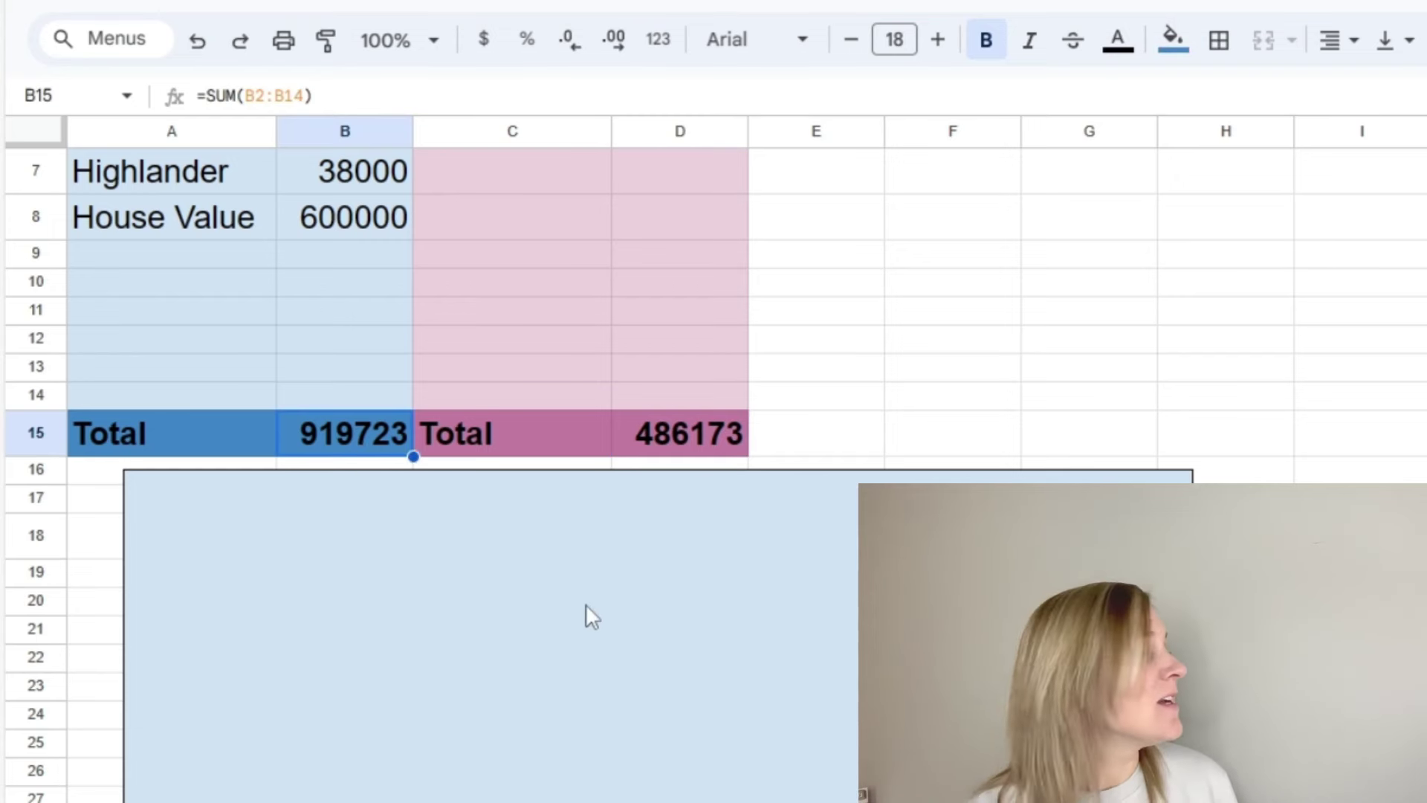
click(615, 582)
- Drop the chart below row 18 and select D18 showing Net Worth 433550
drag(641, 550, 647, 657)
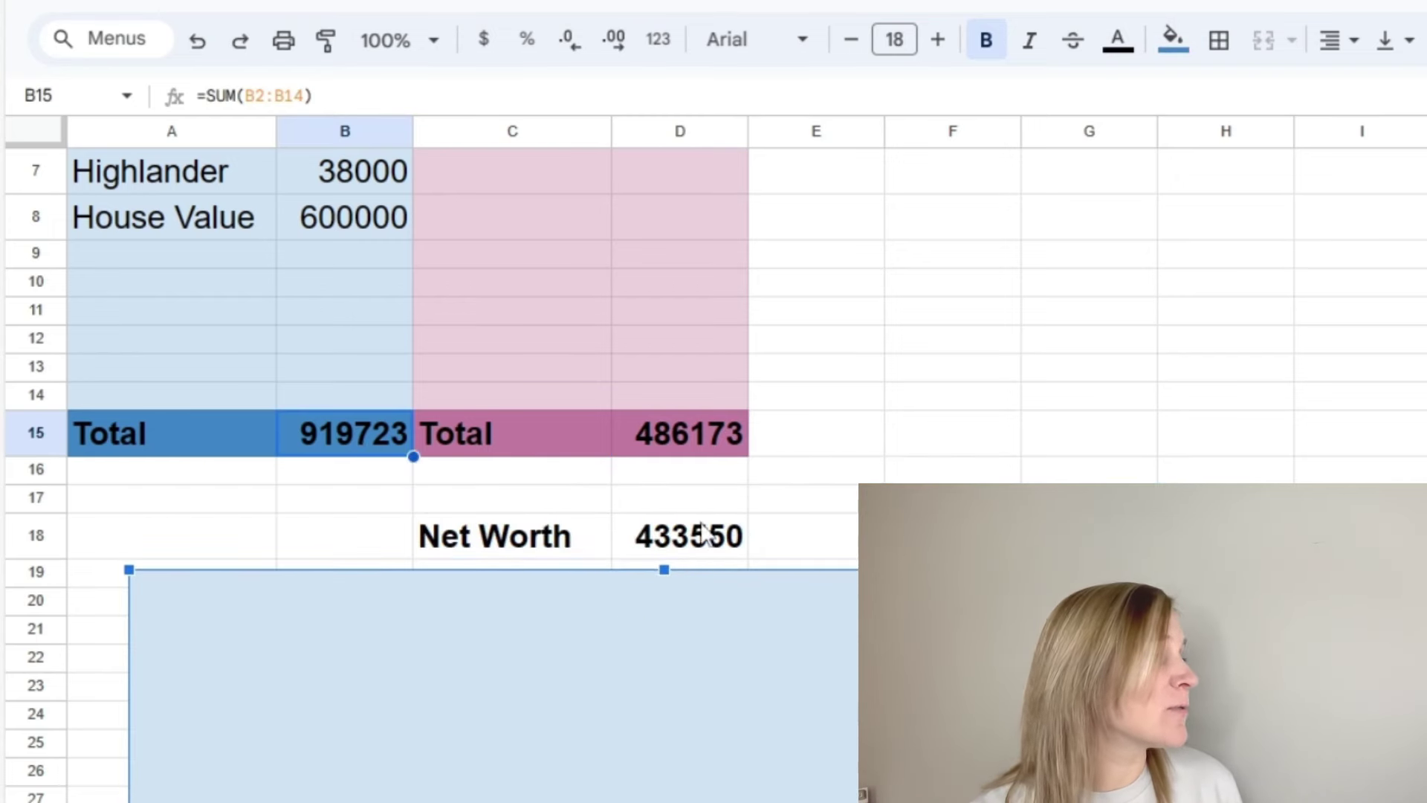
click(679, 535)
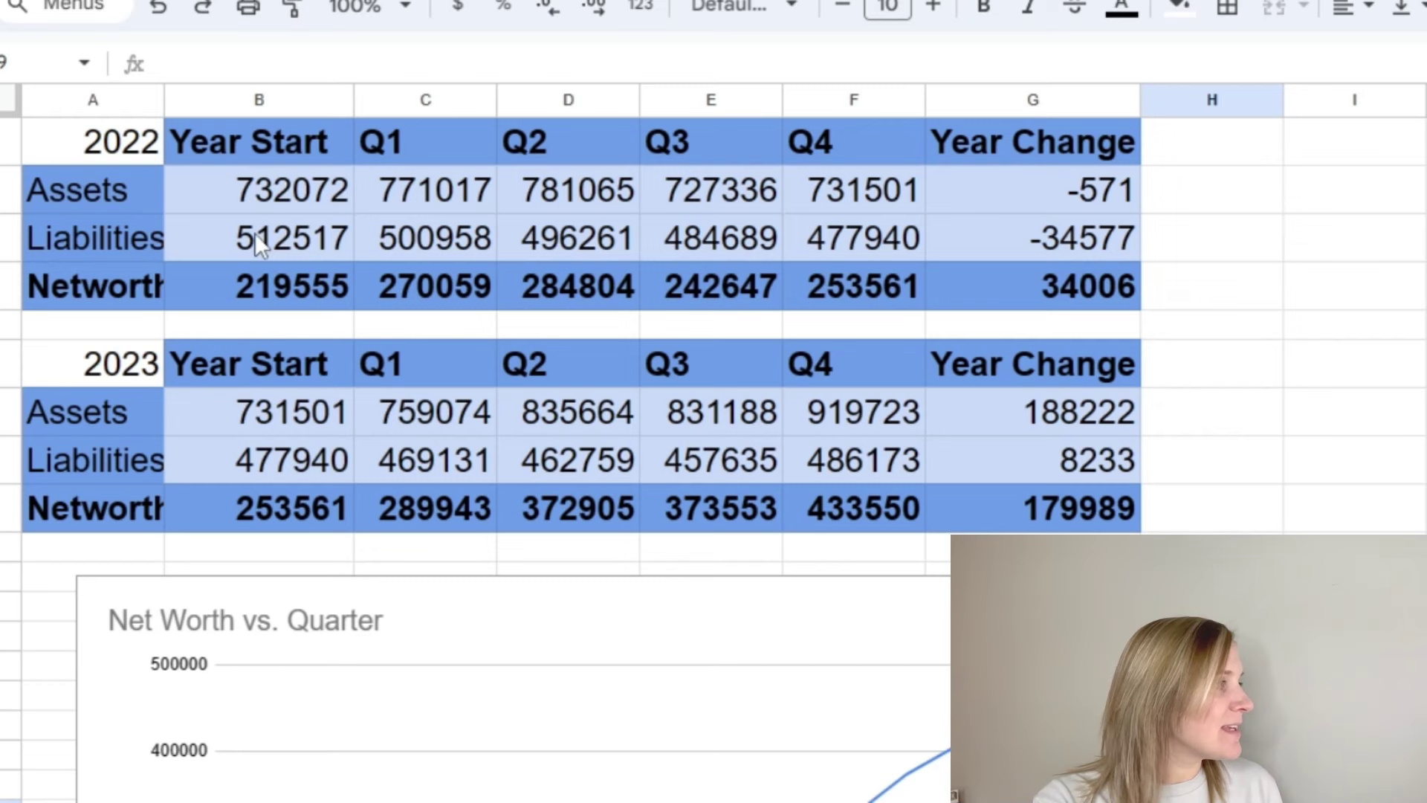
drag(154, 149, 1024, 292)
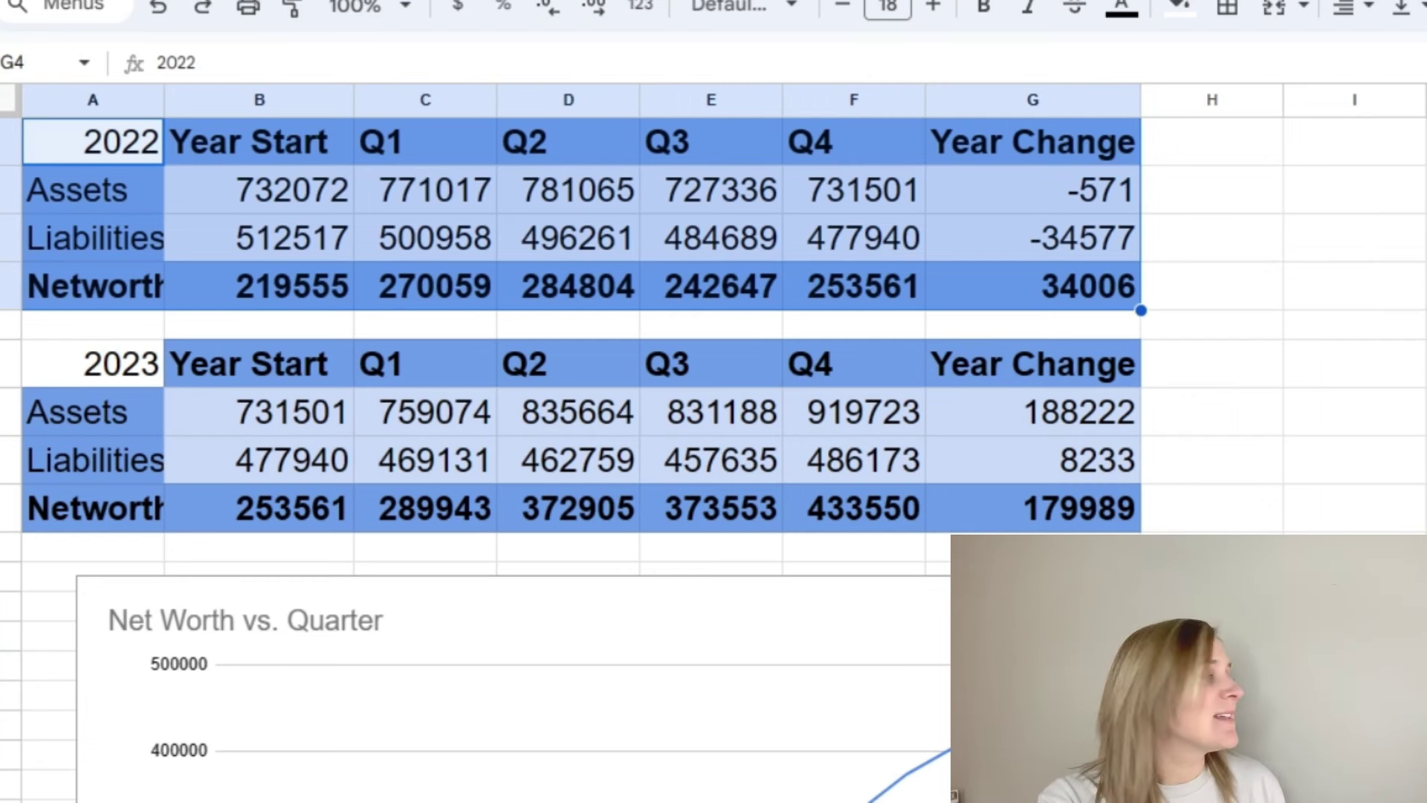
click(1107, 606)
scroll(432, 275, down, 2)
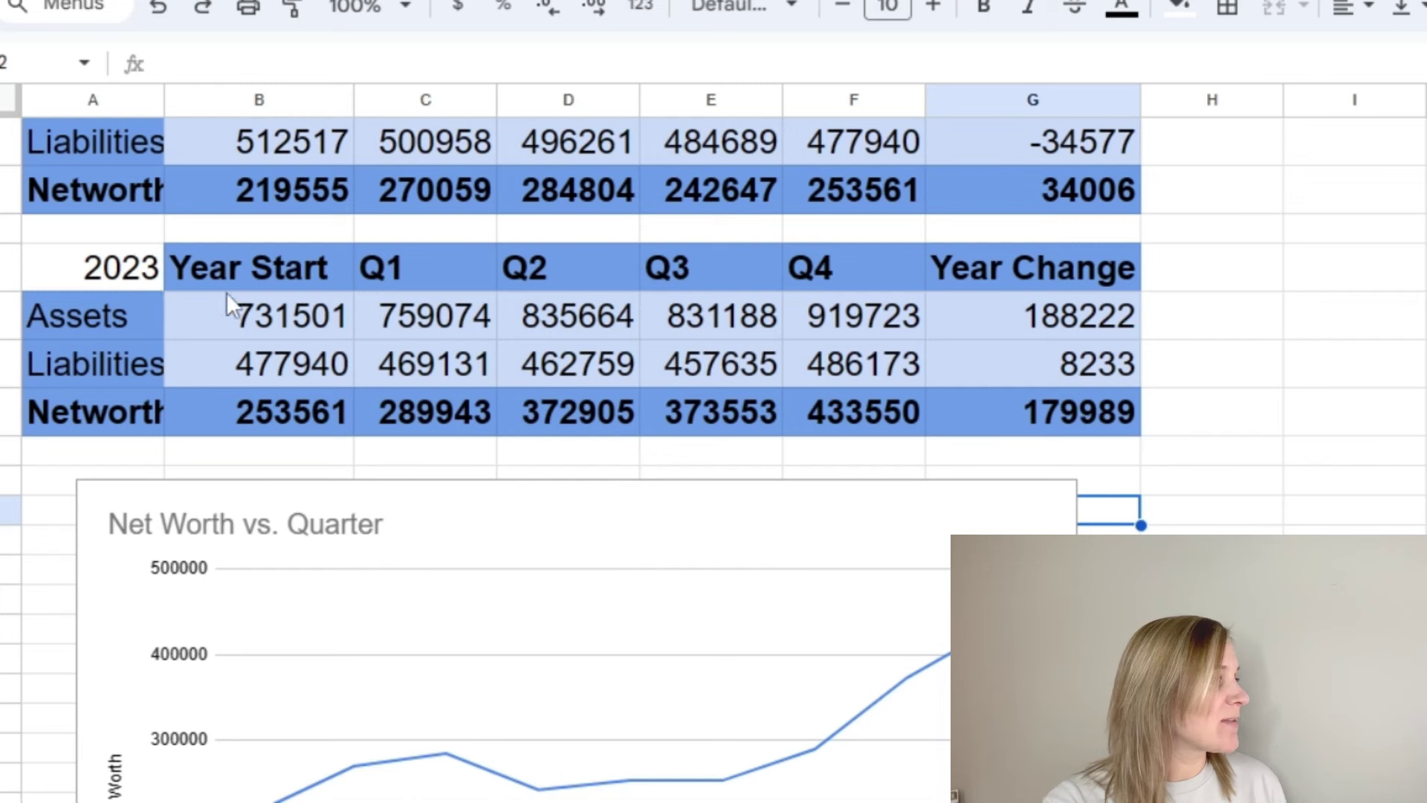
click(305, 426)
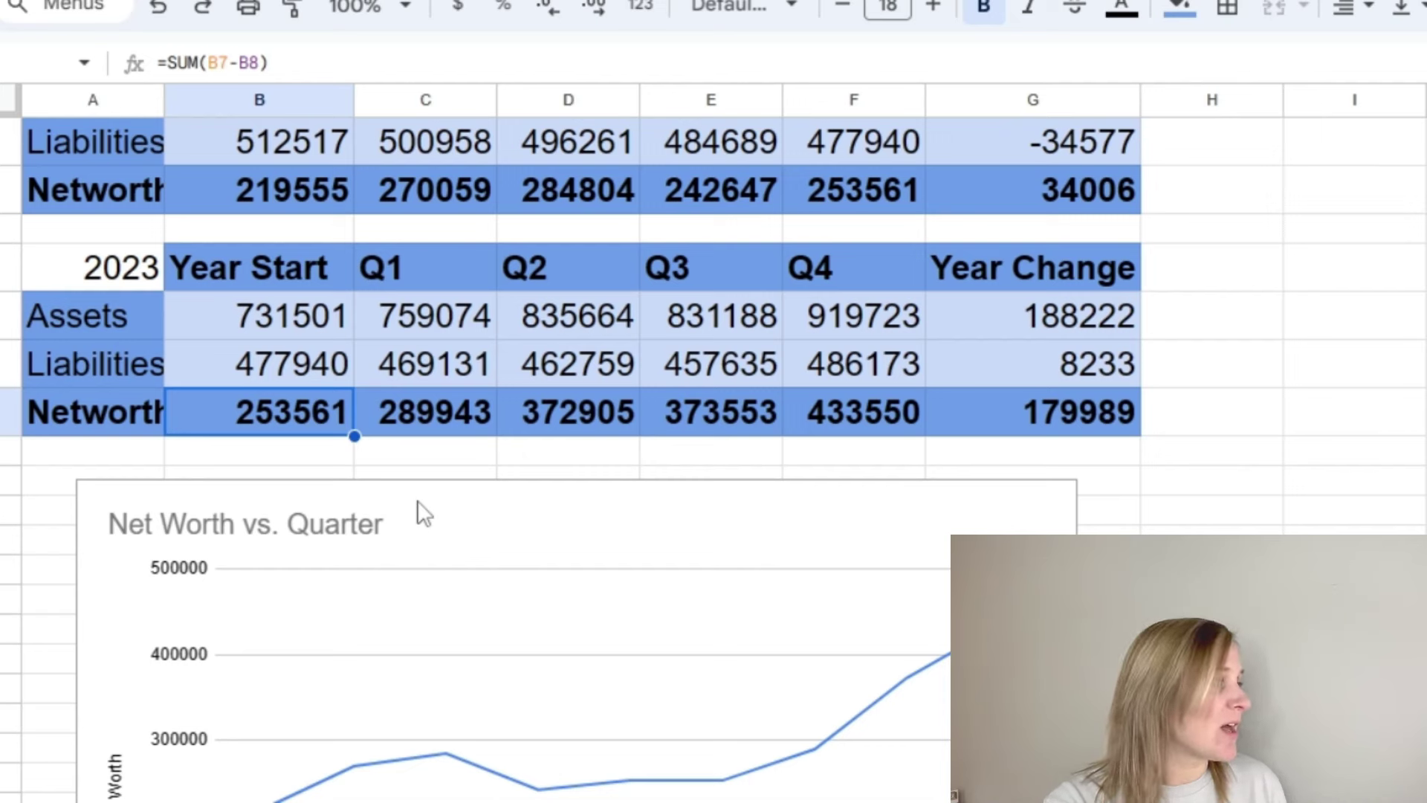
drag(469, 268, 470, 401)
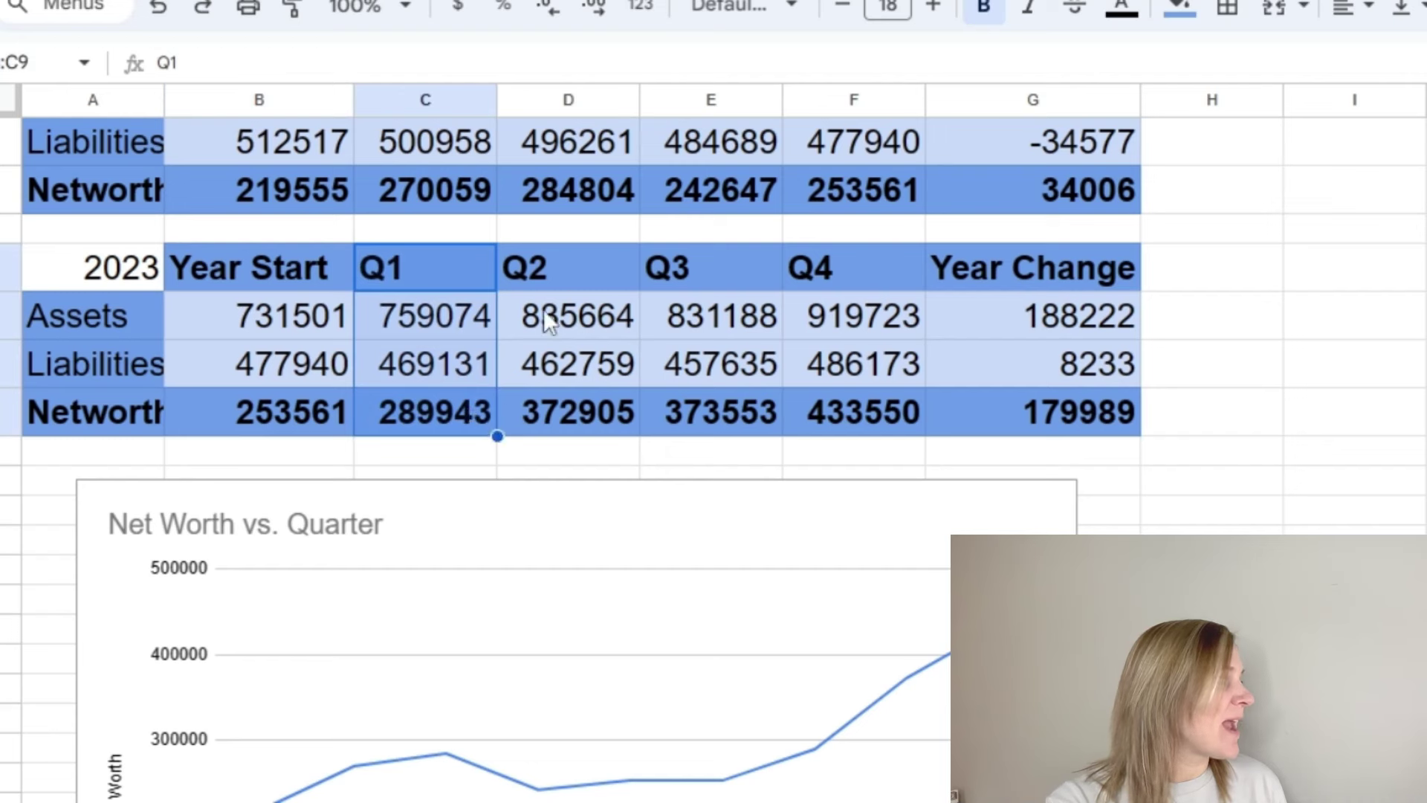
click(6, 316)
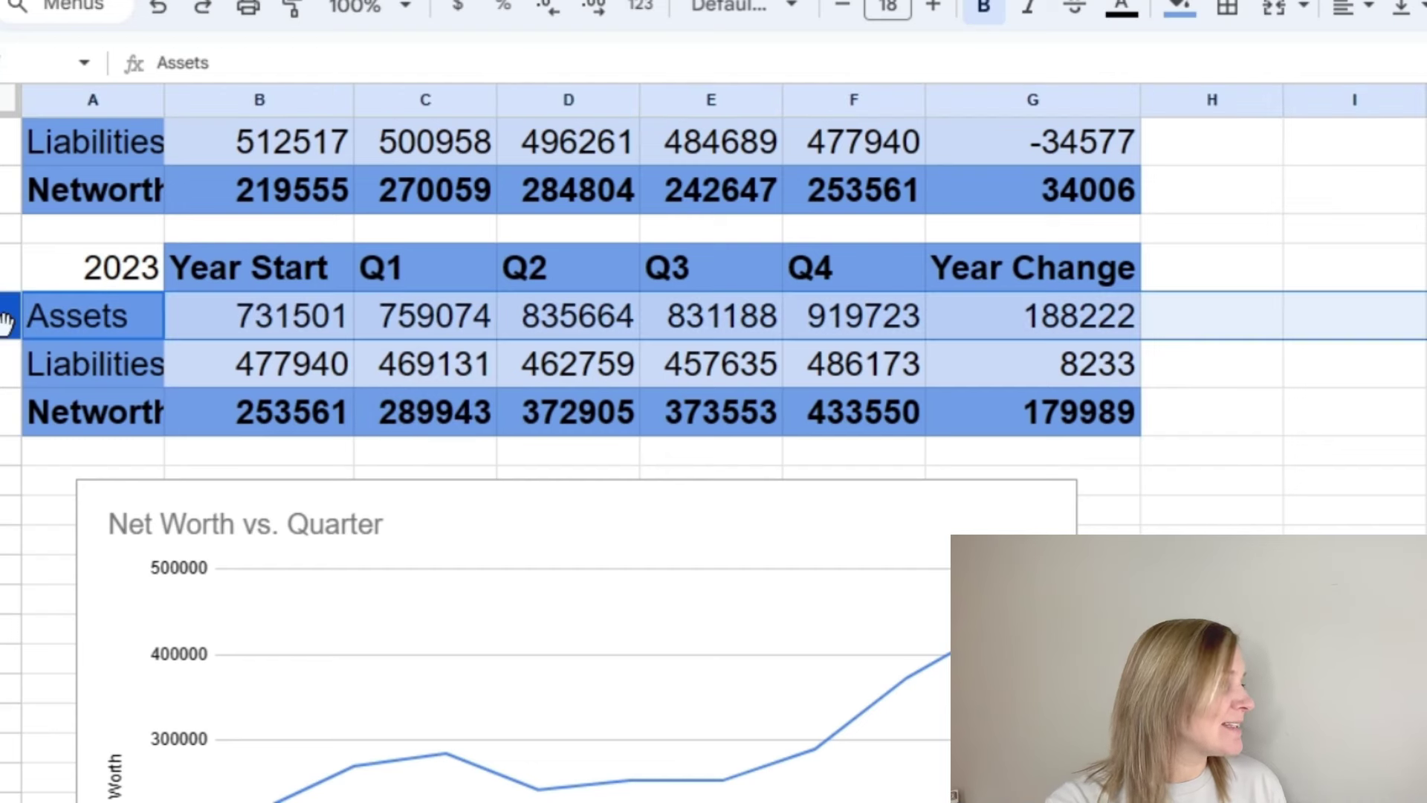
click(6, 364)
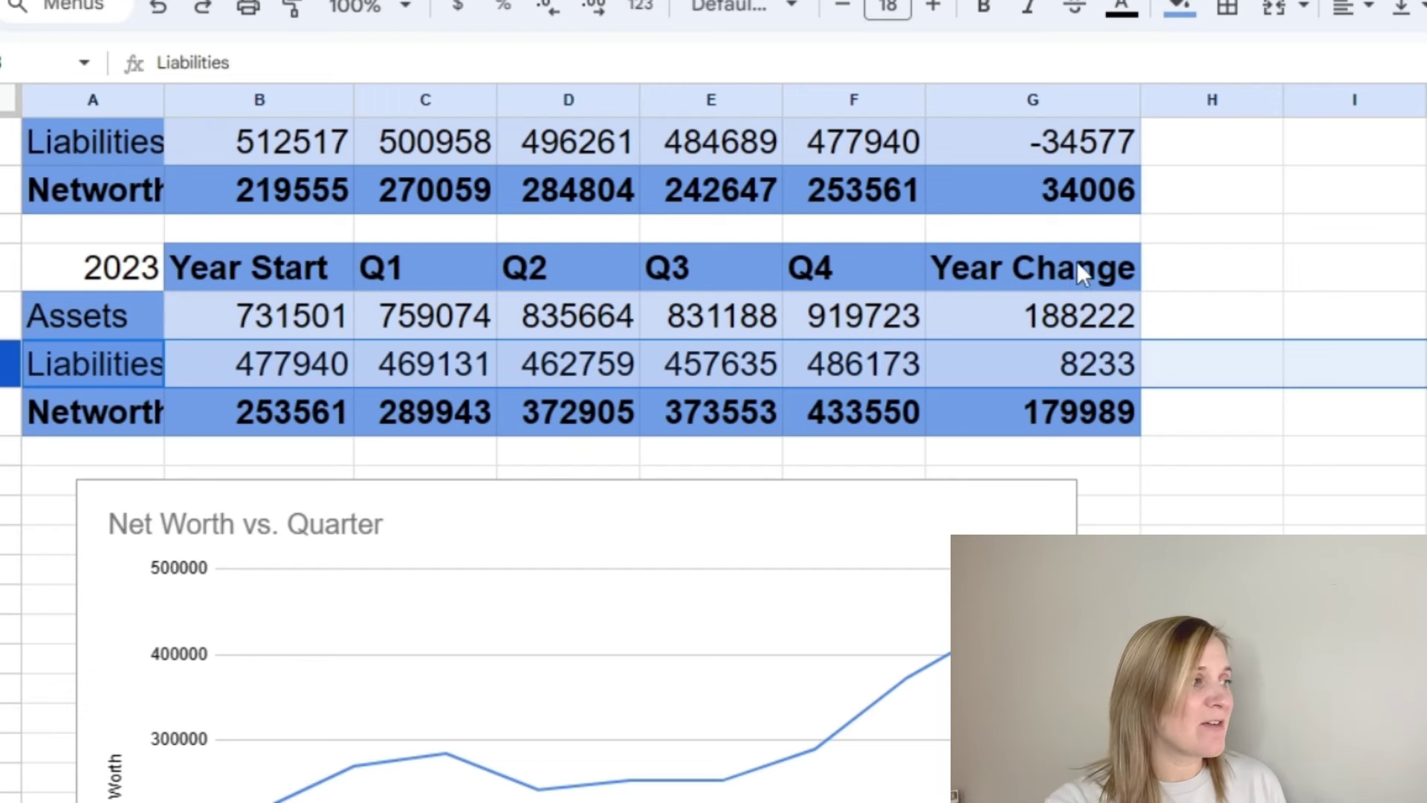
drag(1076, 266, 1080, 412)
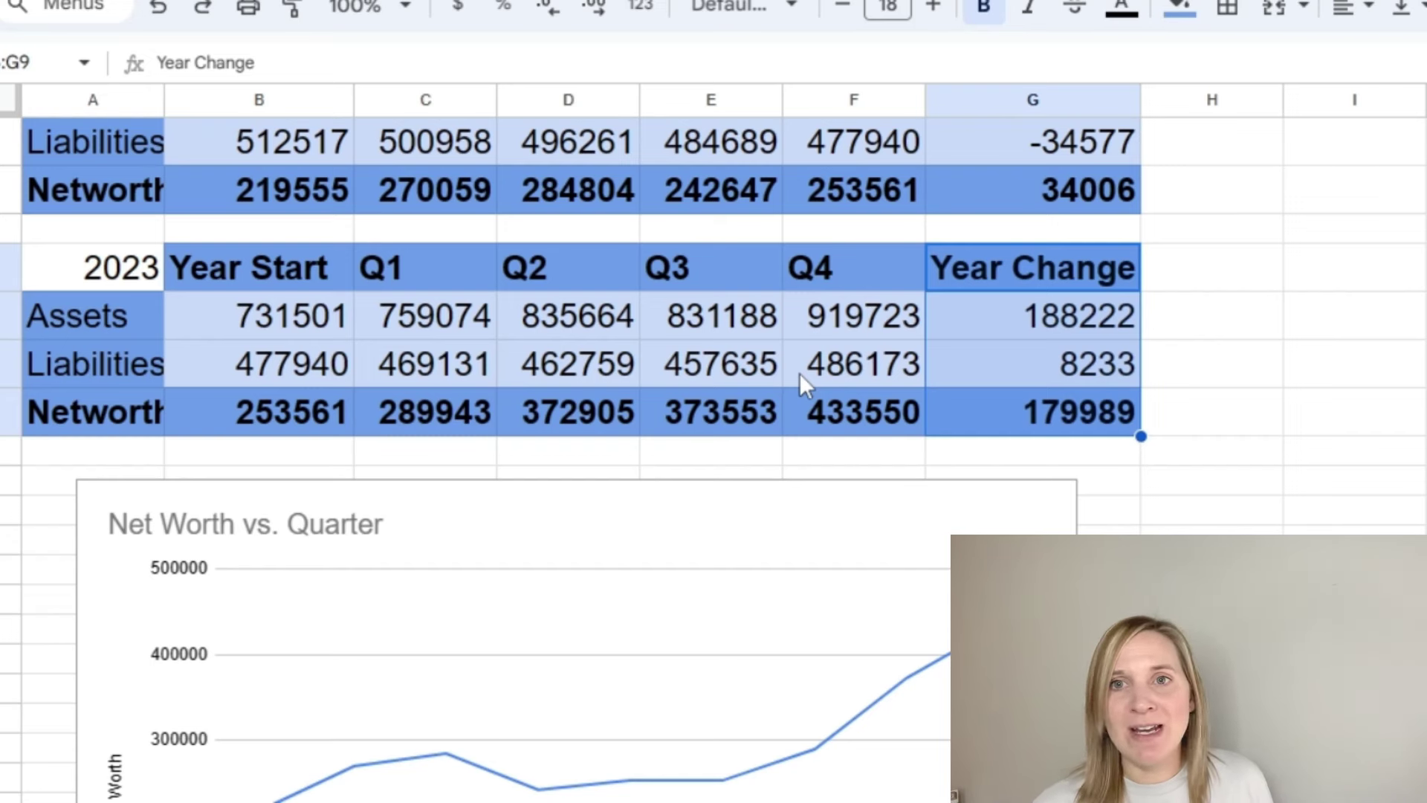
scroll(799, 372, up, 2)
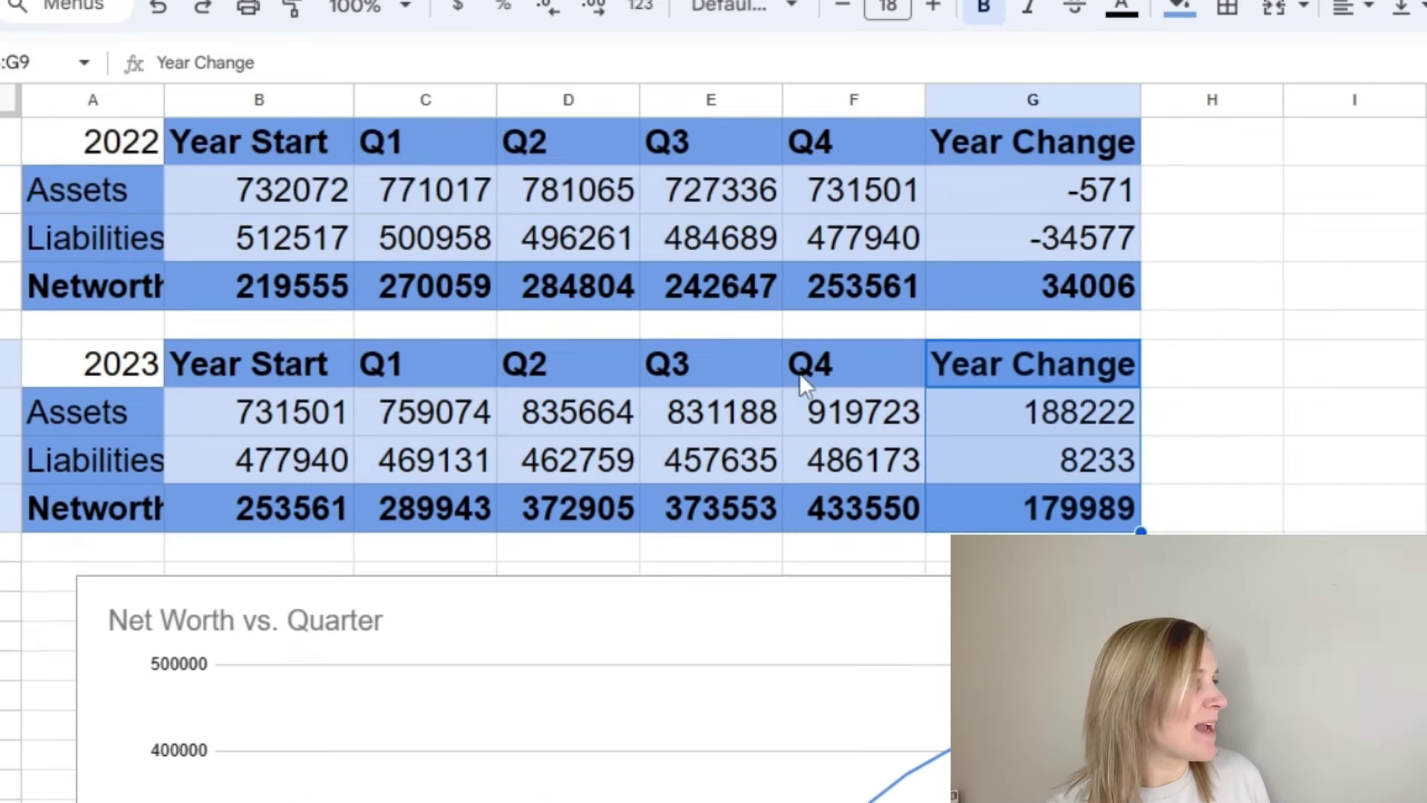
click(1225, 234)
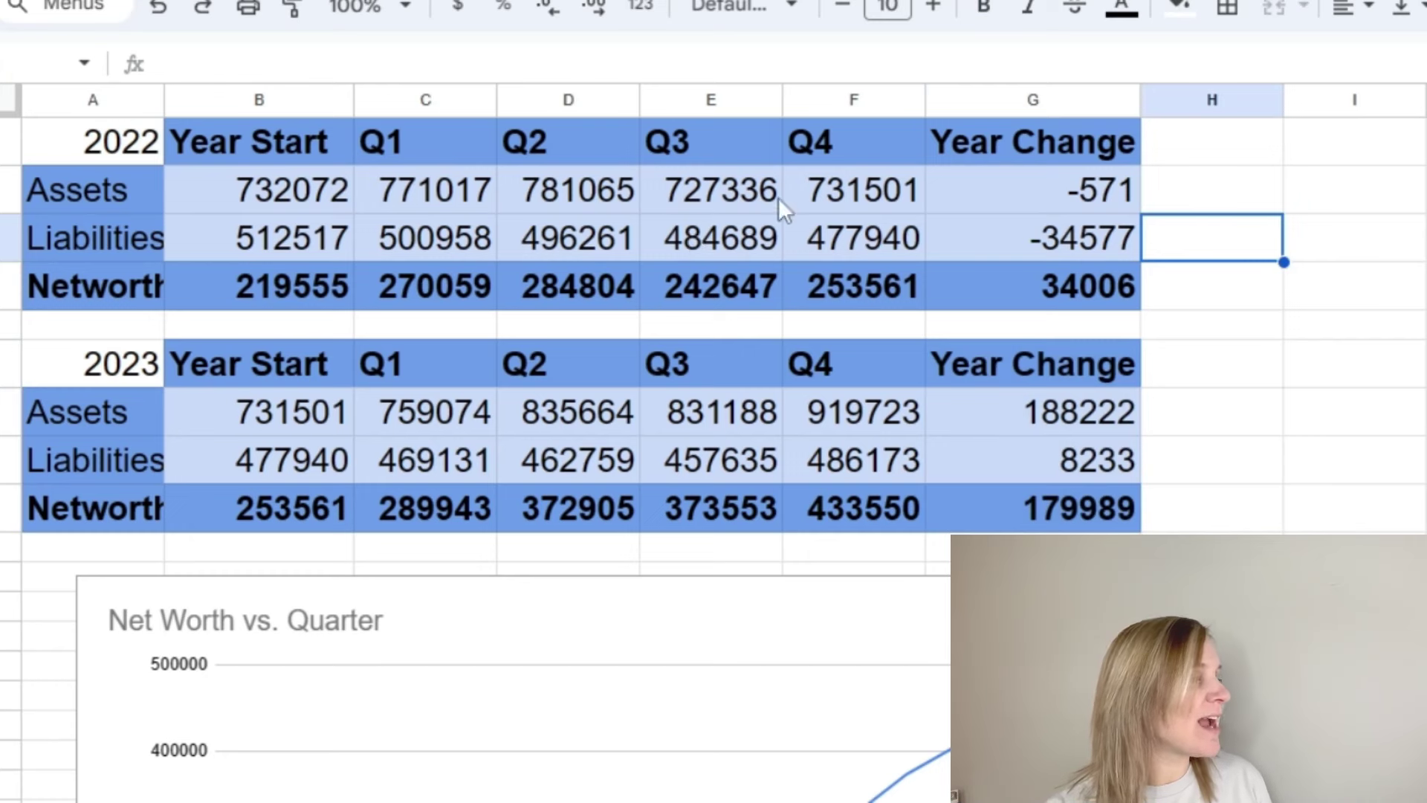
click(911, 187)
click(1123, 193)
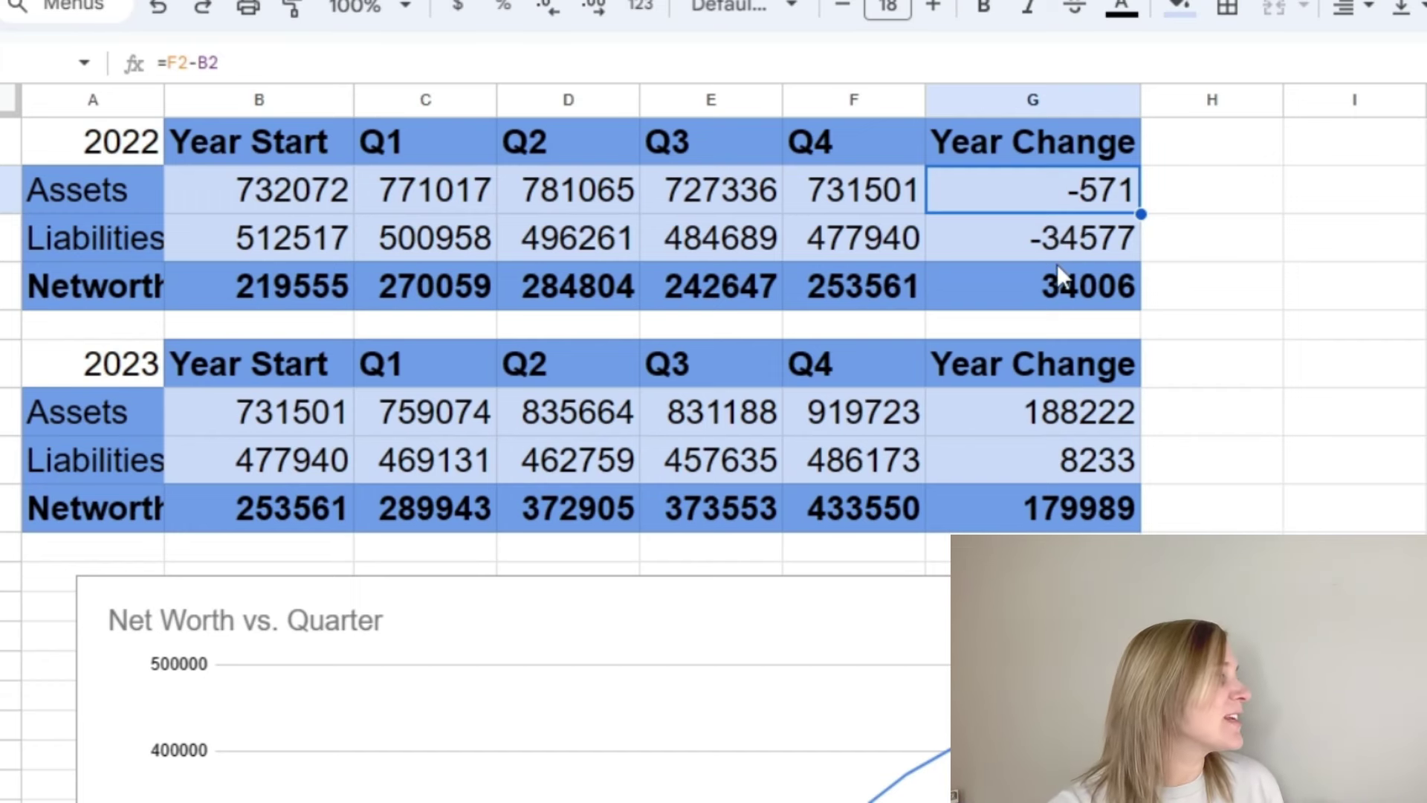
scroll(1059, 268, down, 4)
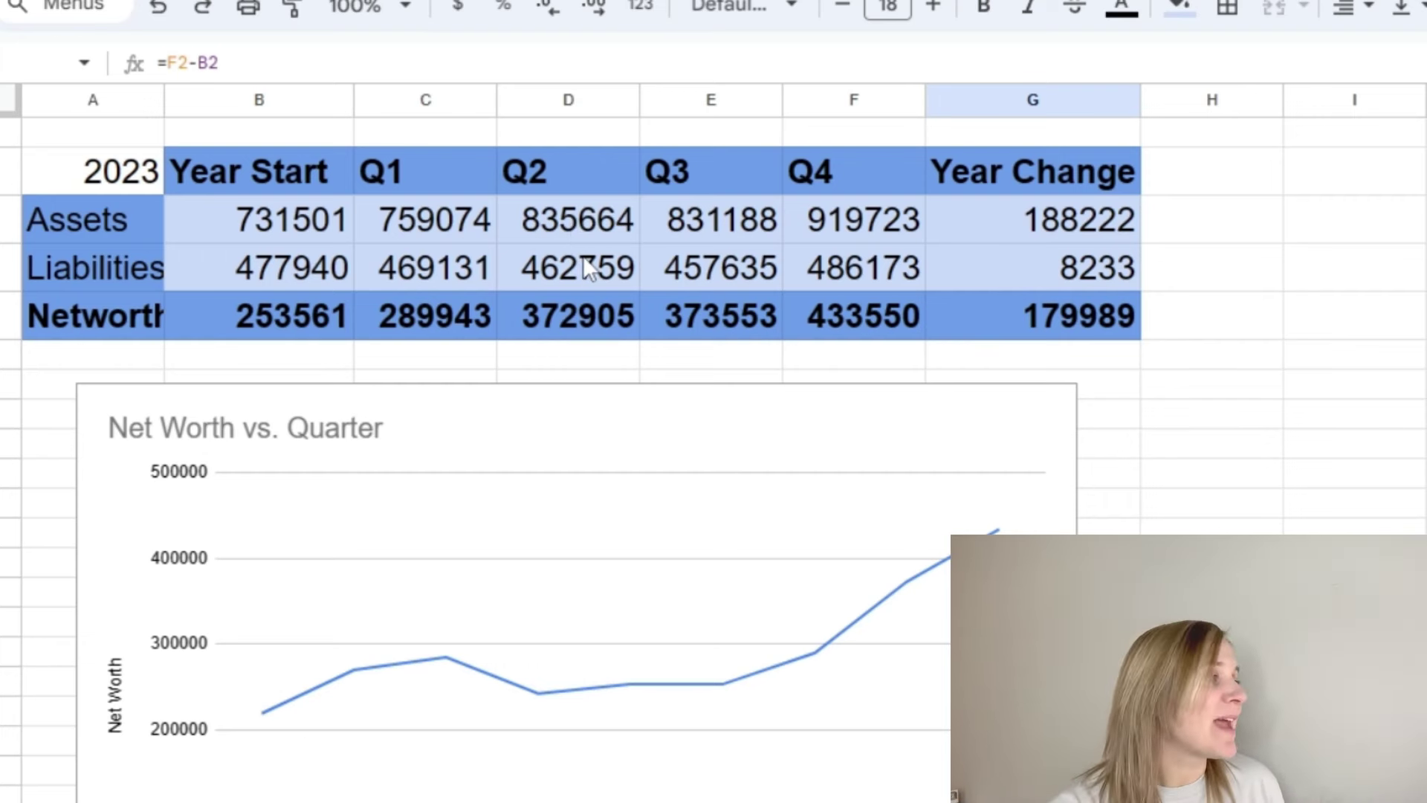
click(1049, 226)
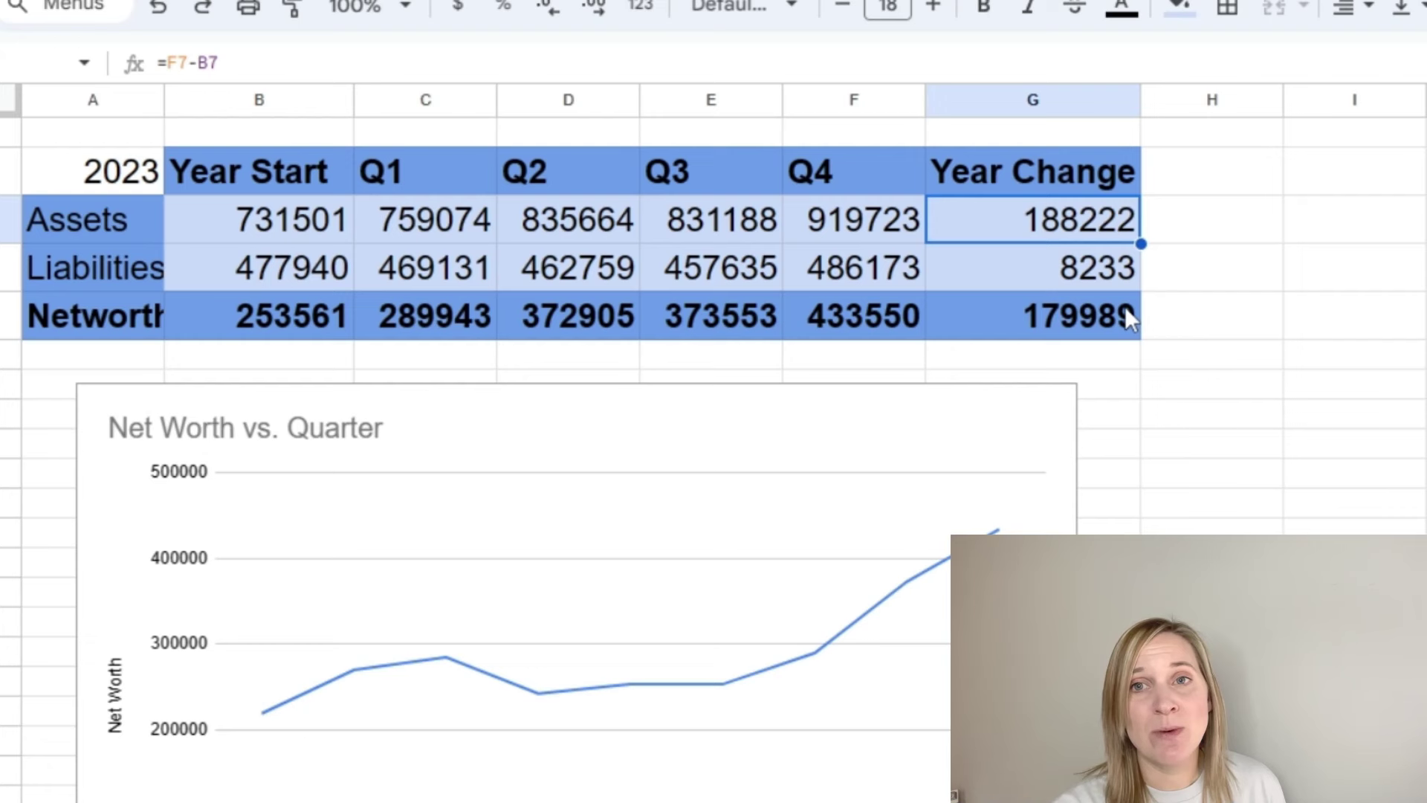
click(1099, 273)
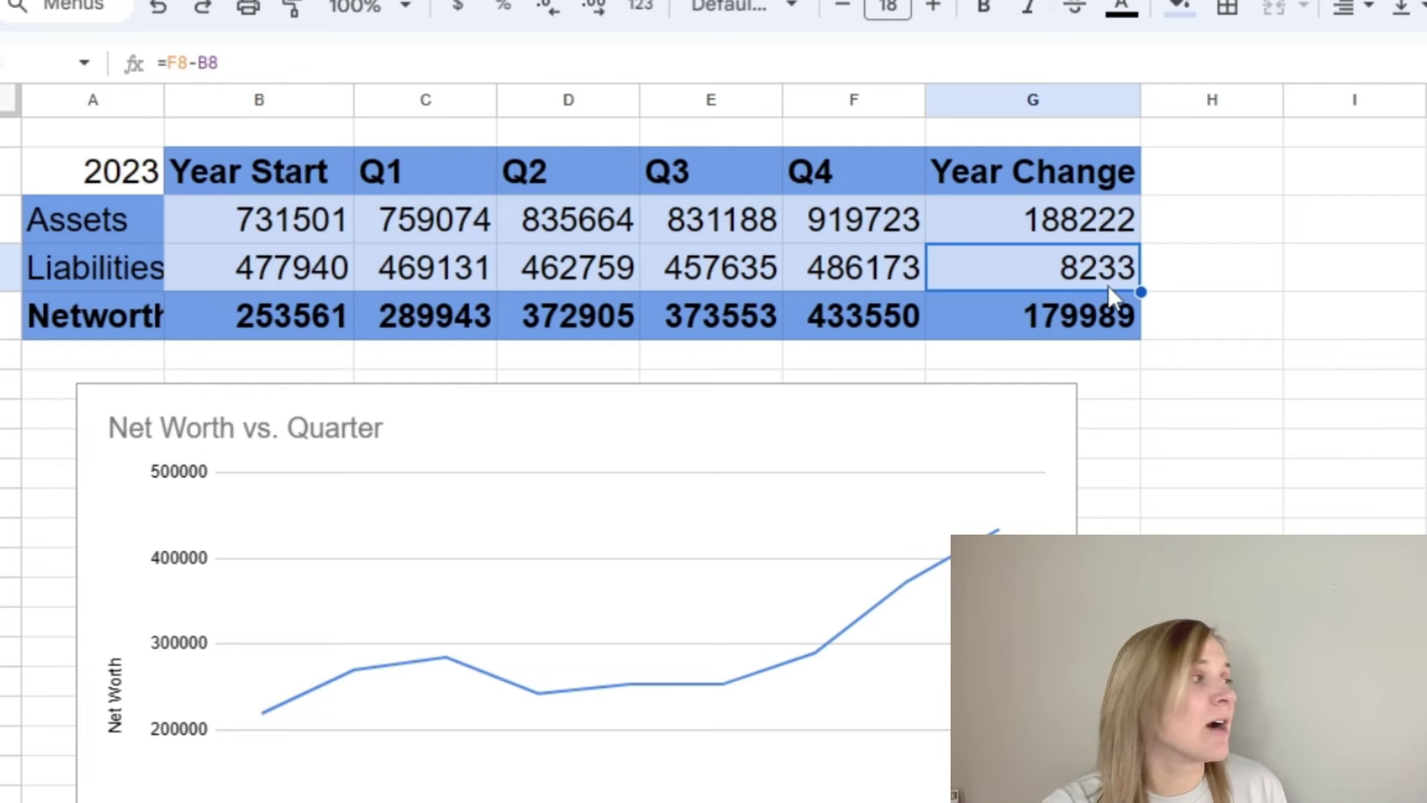
click(1094, 324)
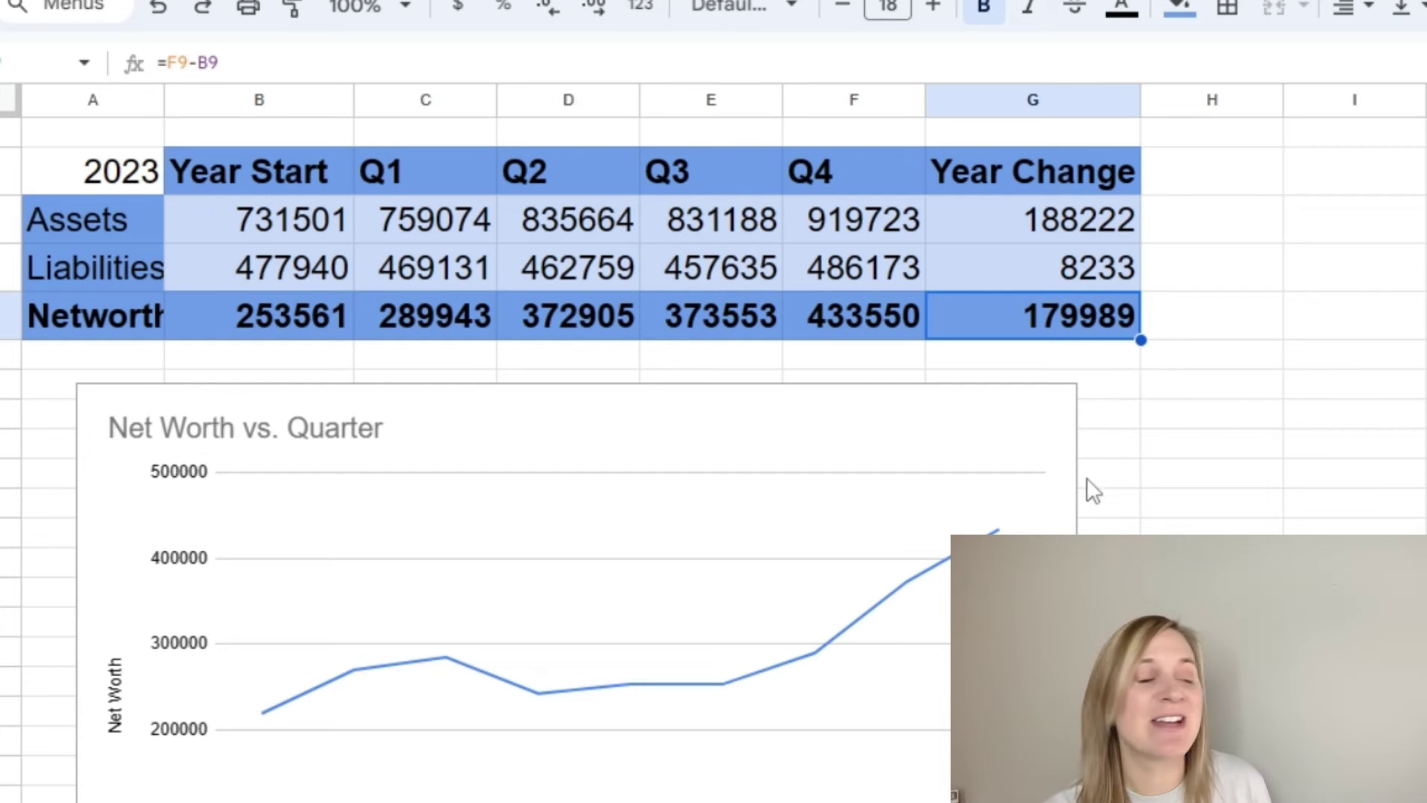
scroll(1080, 382, down, 3)
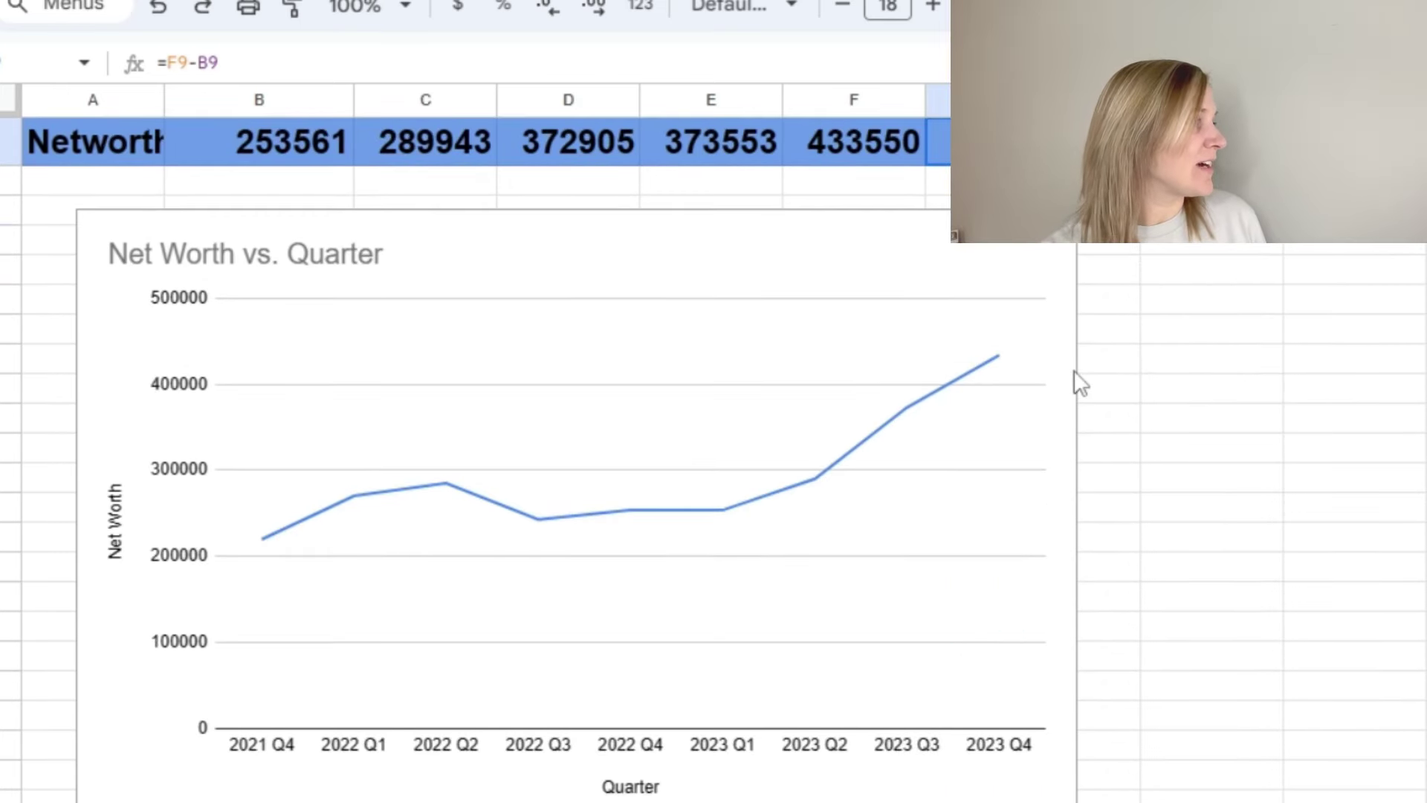
click(264, 547)
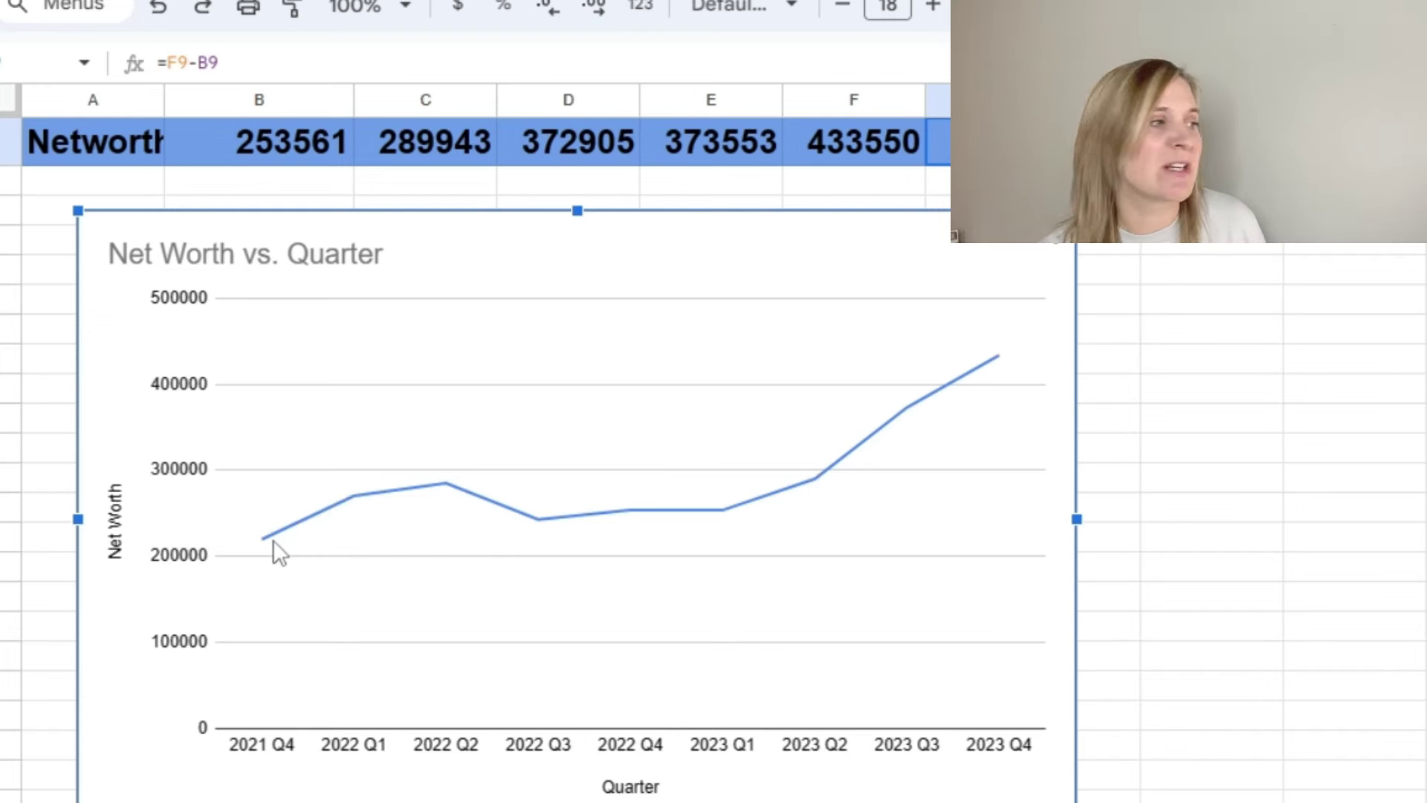
mouse_move(997, 355)
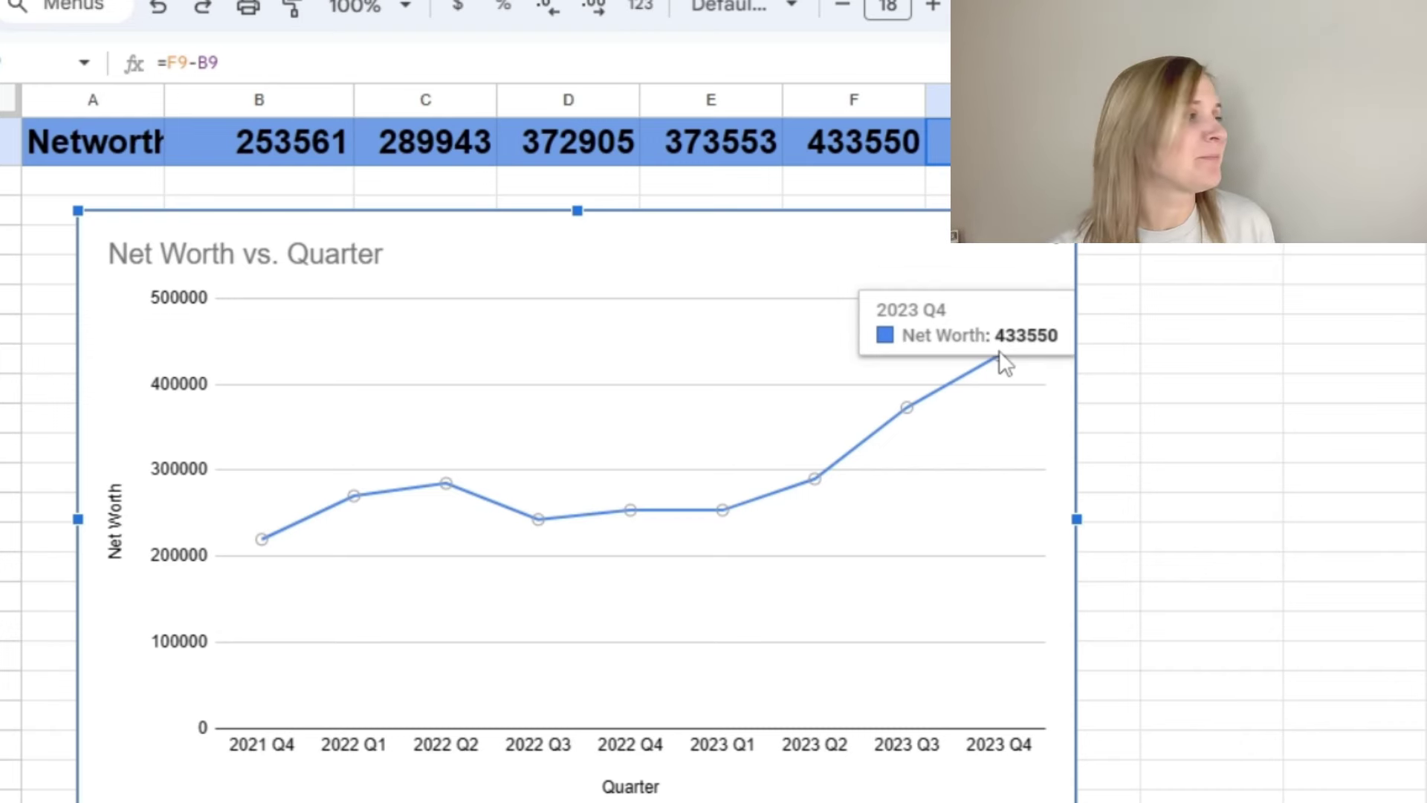
scroll(1236, 731, up, 3)
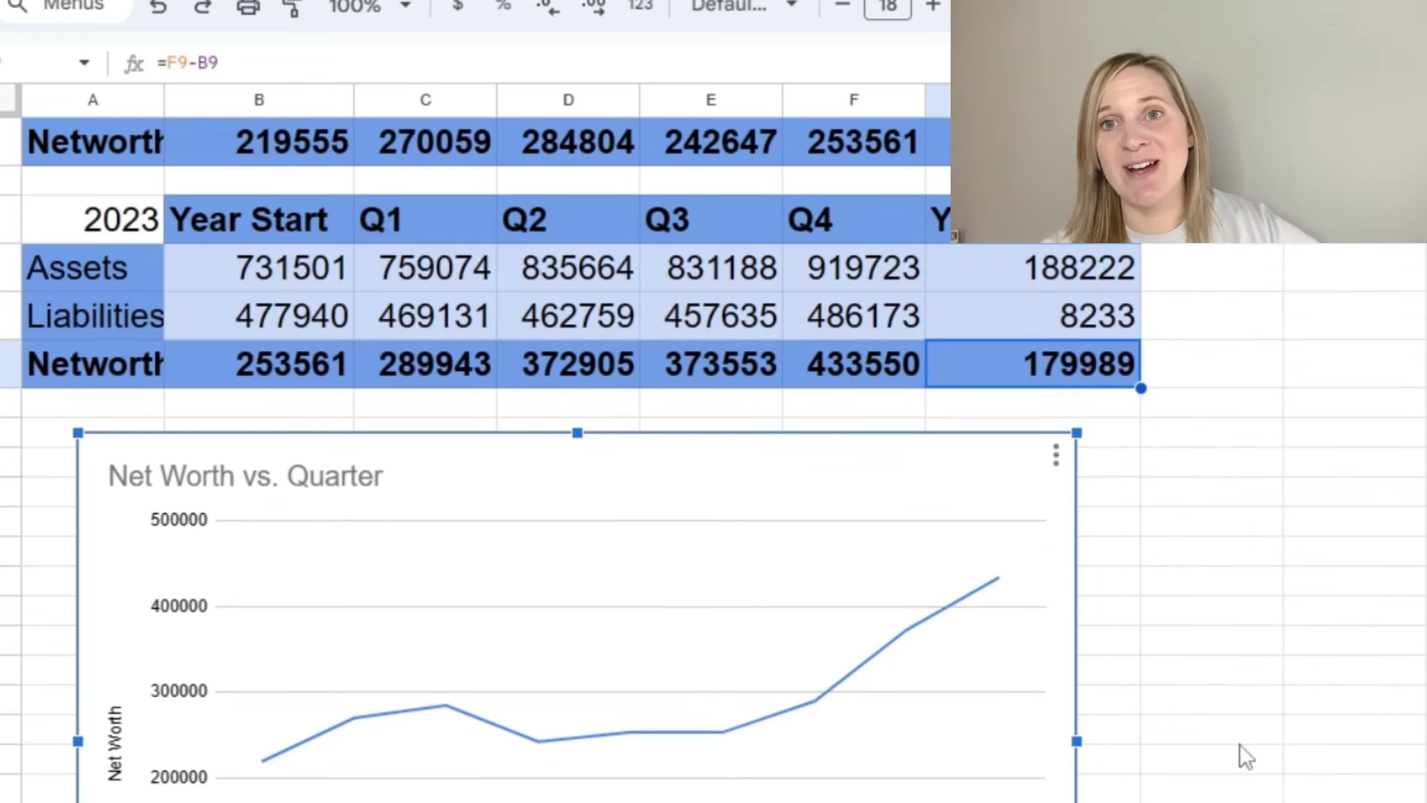